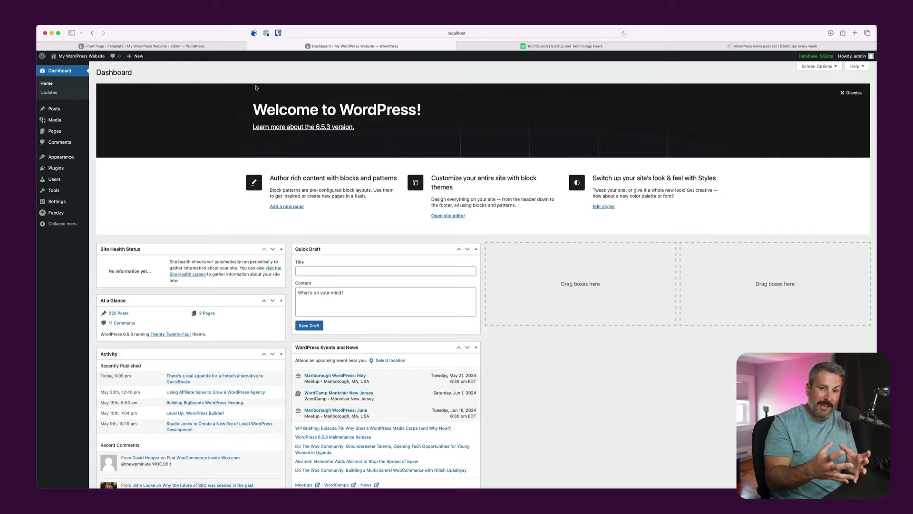
- Open All Posts and scroll through the 323 existing articles and their categories
mouse_move(59, 109)
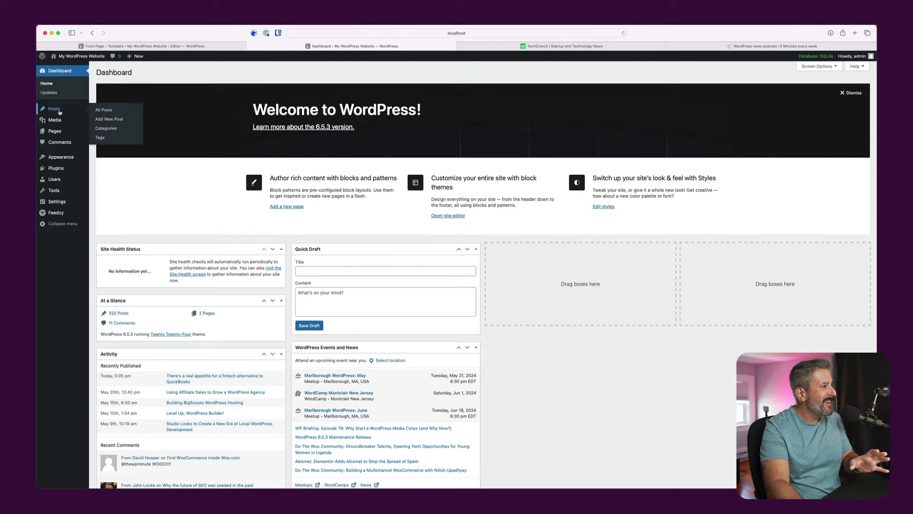
click(102, 114)
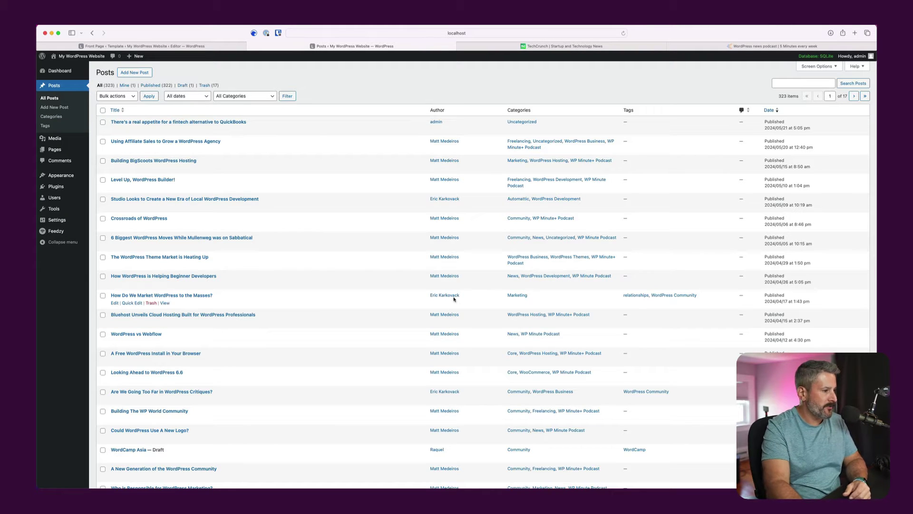
scroll(475, 316, down, 3)
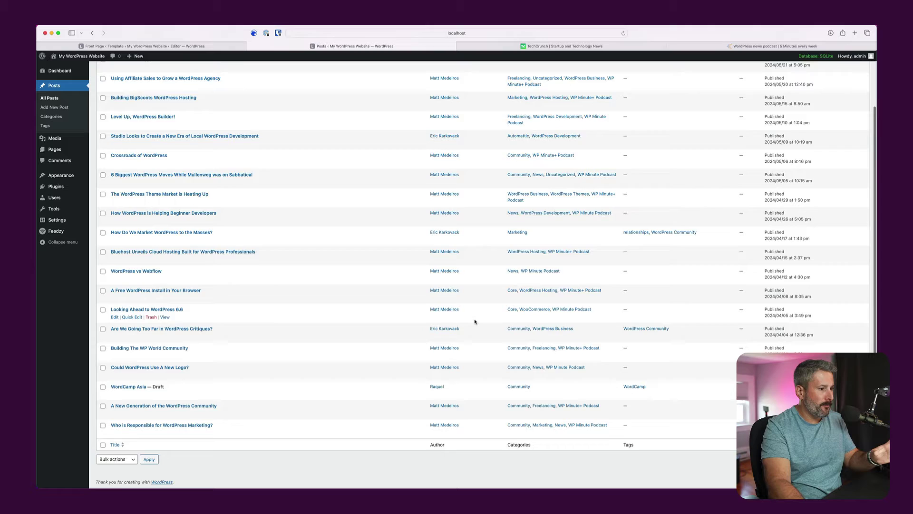
scroll(475, 320, up, 3)
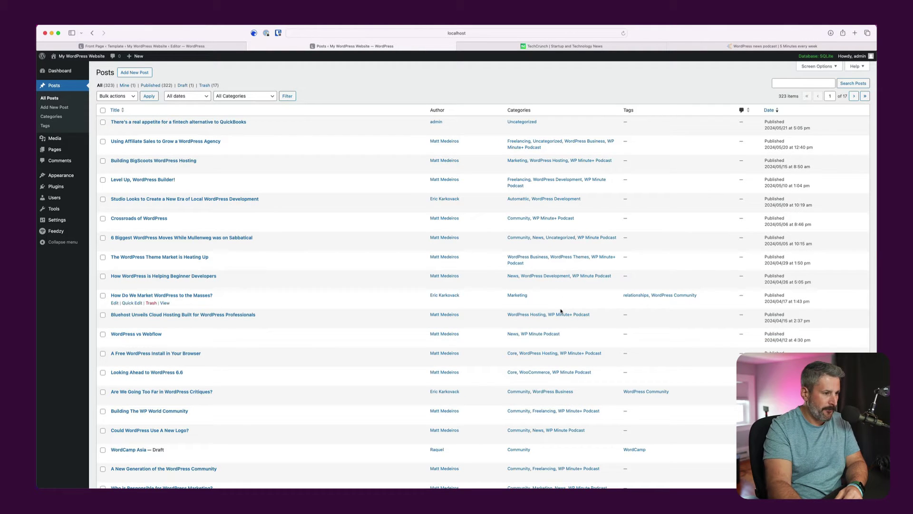
scroll(547, 424, down, 3)
scroll(530, 411, up, 3)
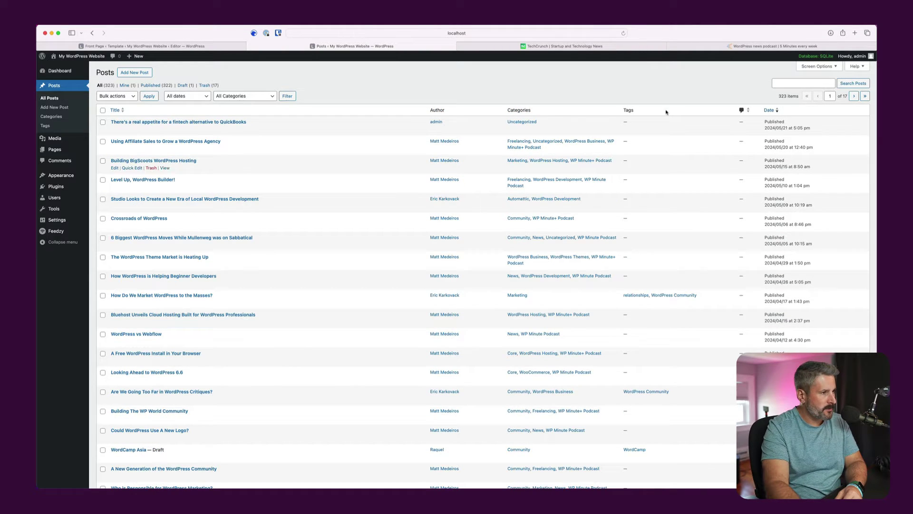
- Browse TechCrunch's homepage and its Venture category page as a layout example
click(600, 46)
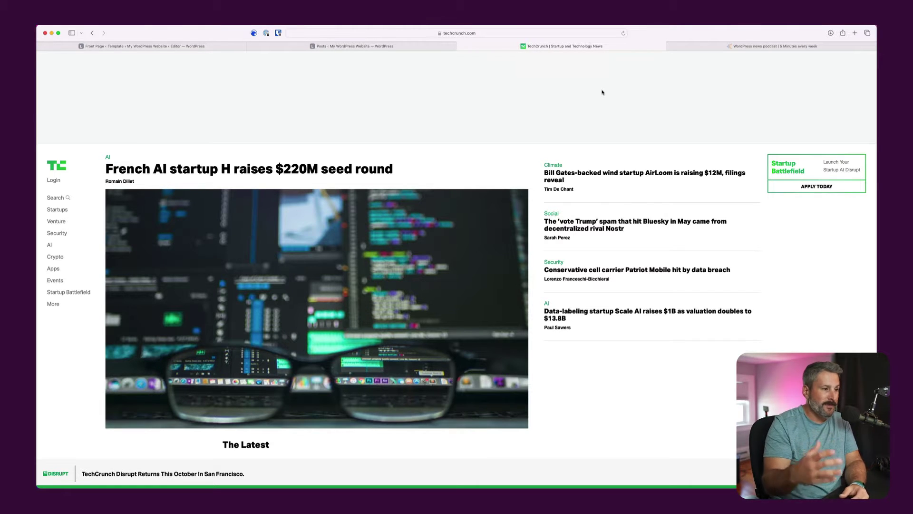
scroll(540, 259, down, 6)
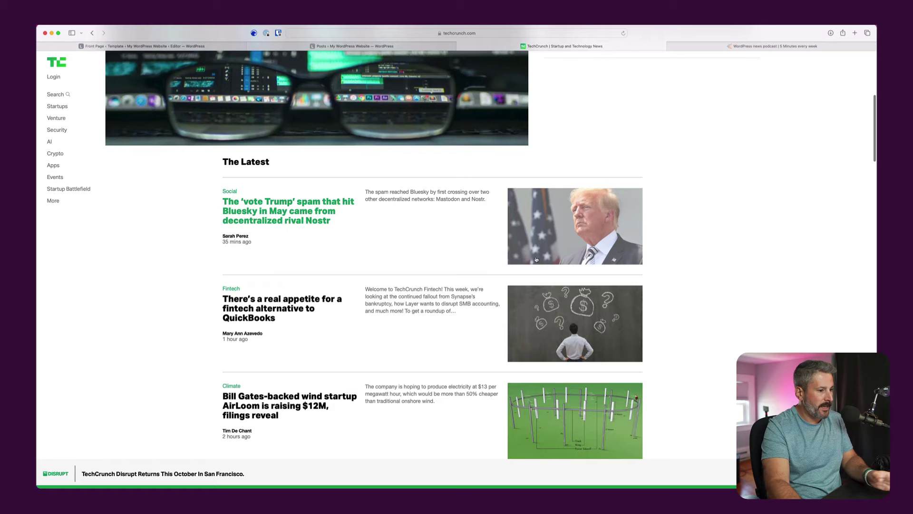
scroll(540, 260, down, 2)
scroll(525, 263, up, 9)
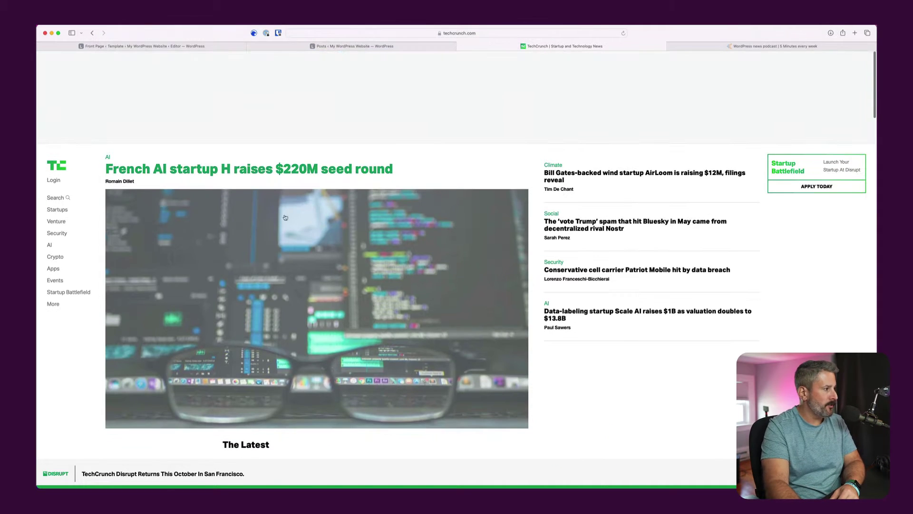
click(57, 221)
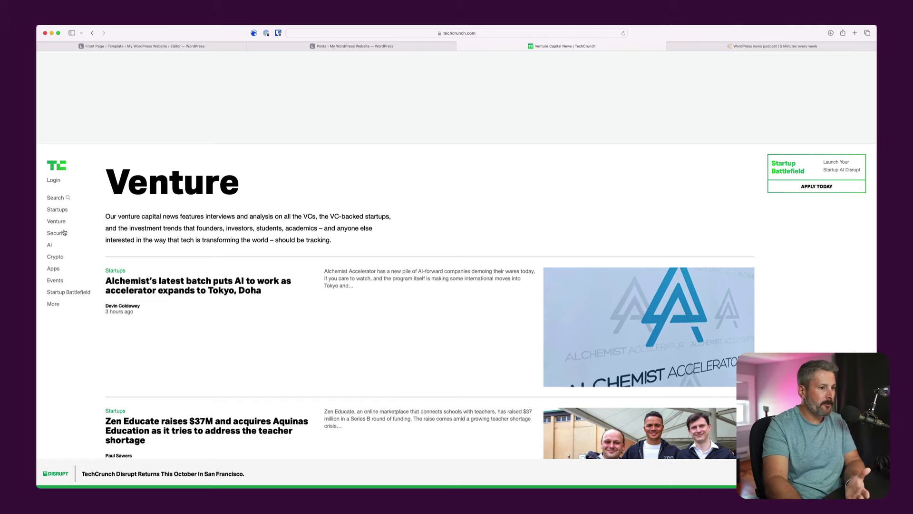
scroll(220, 315, down, 4)
scroll(262, 330, up, 4)
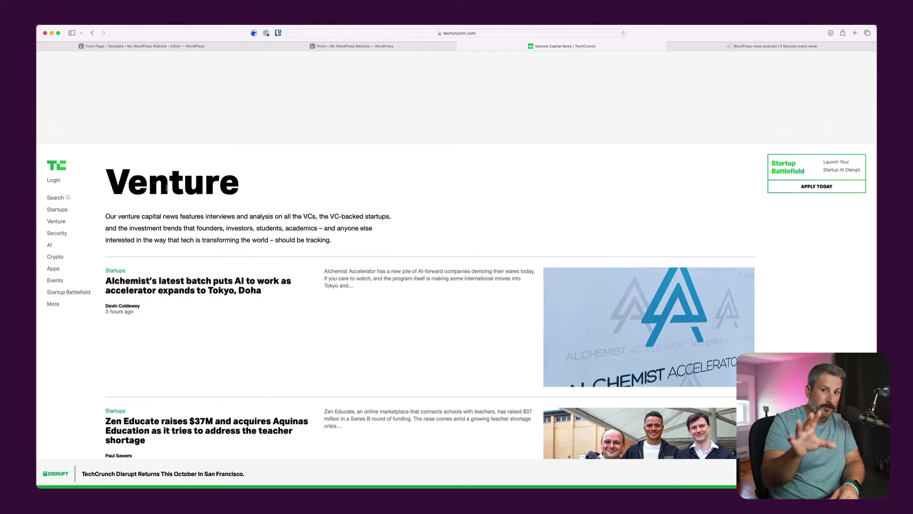
- Browse The WP Minute's News page and WP Minute Podcast category page
click(719, 43)
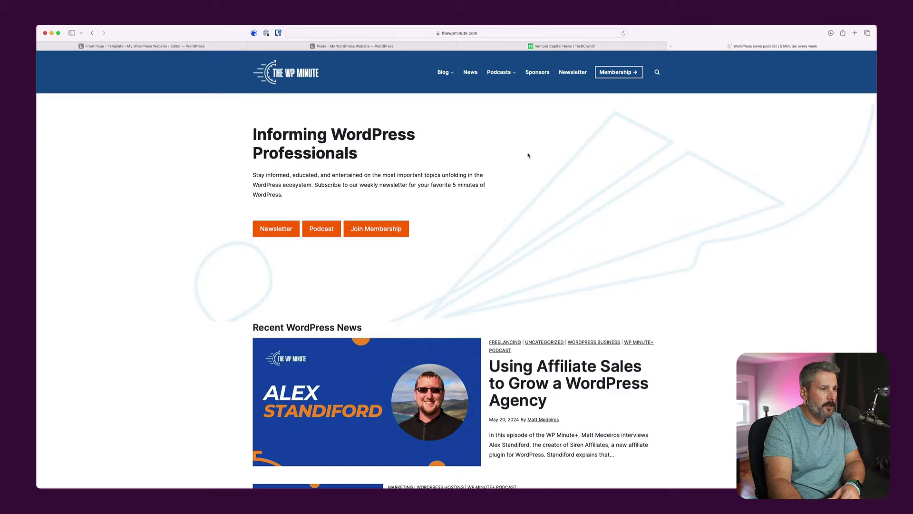
scroll(458, 226, down, 3)
scroll(464, 227, down, 3)
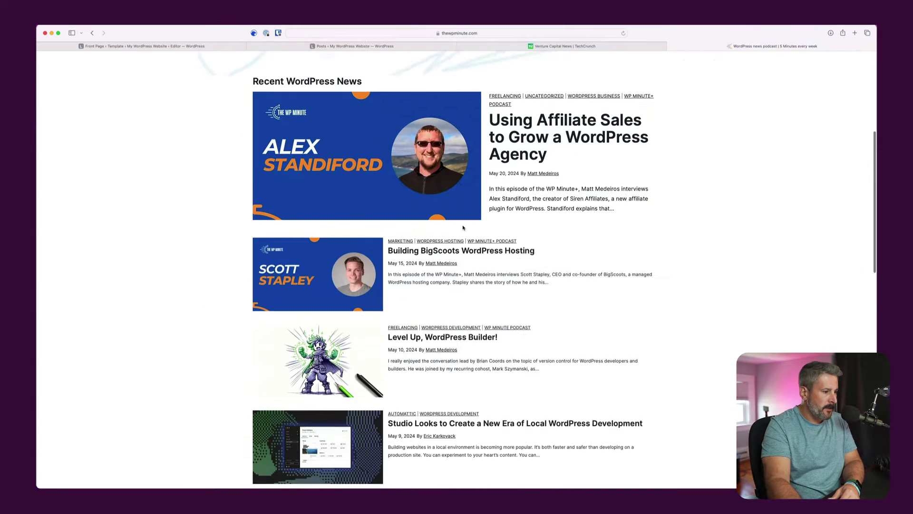
scroll(463, 232, up, 4)
scroll(462, 232, up, 2)
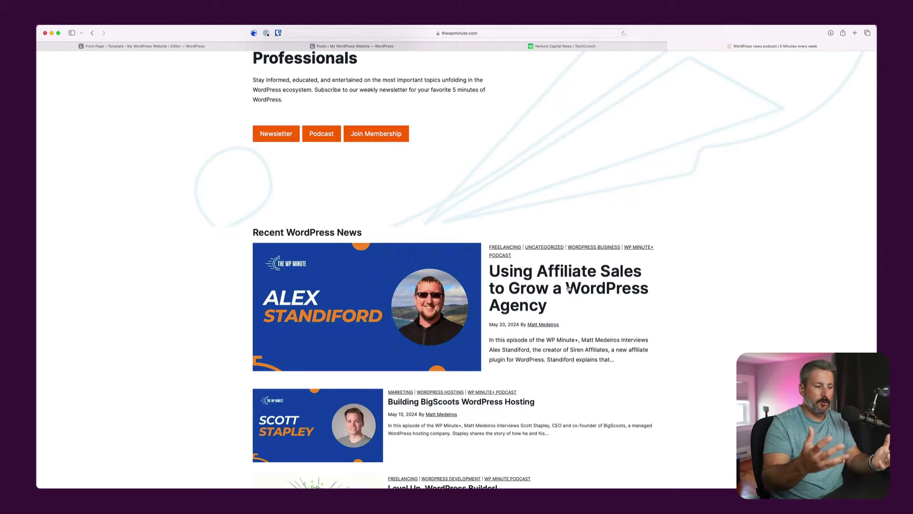
scroll(561, 290, up, 2)
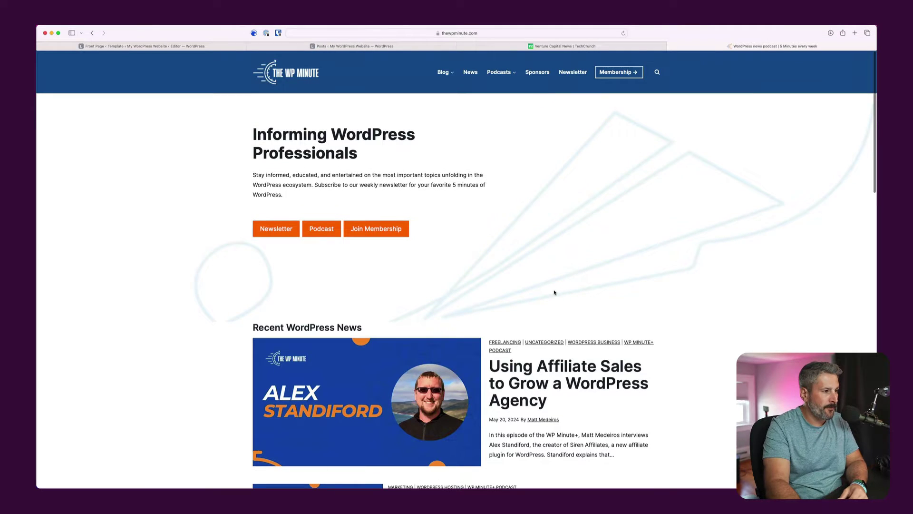
click(469, 72)
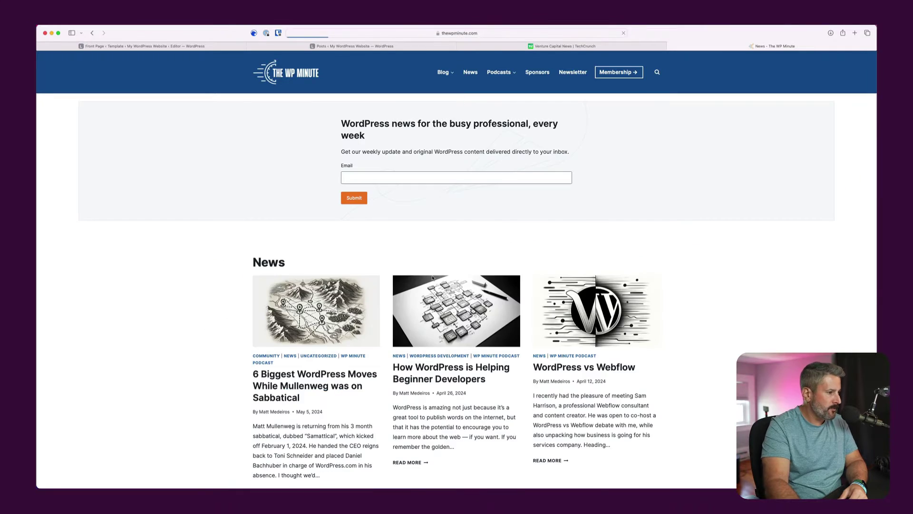
scroll(433, 314, down, 10)
scroll(432, 315, up, 10)
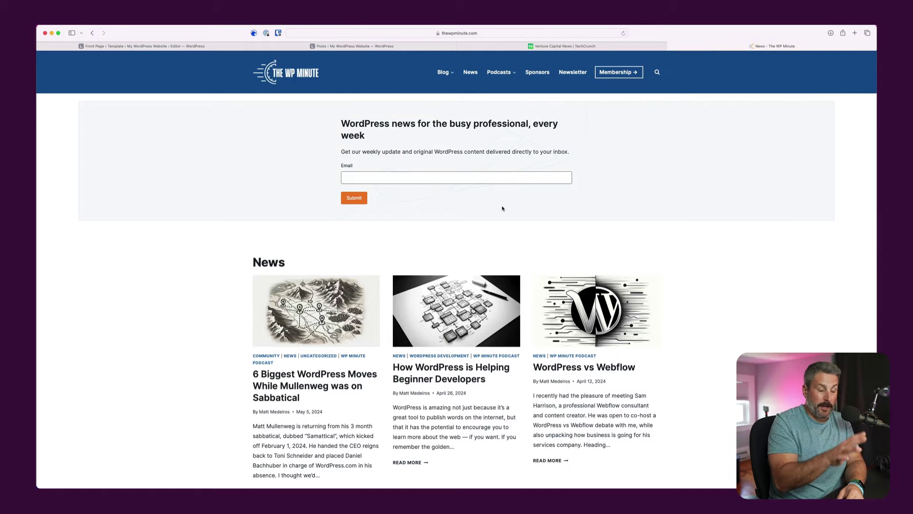
click(508, 92)
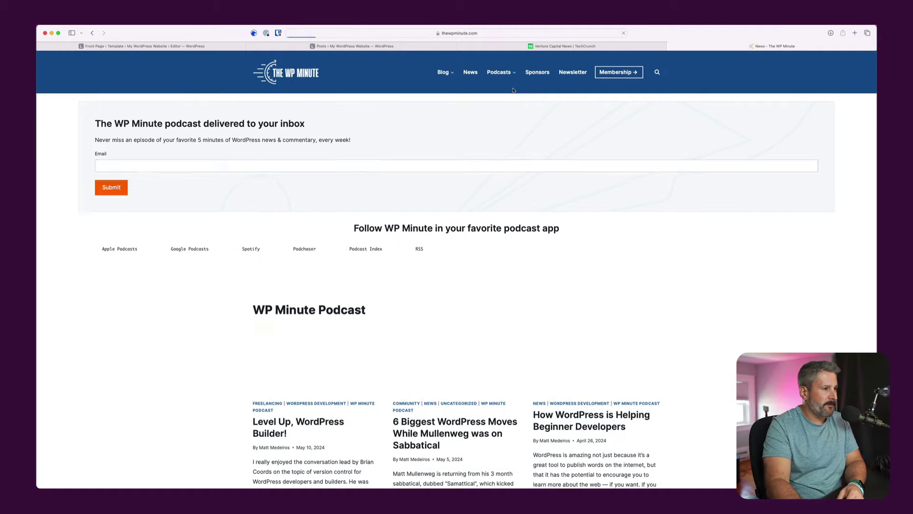
scroll(486, 260, down, 1)
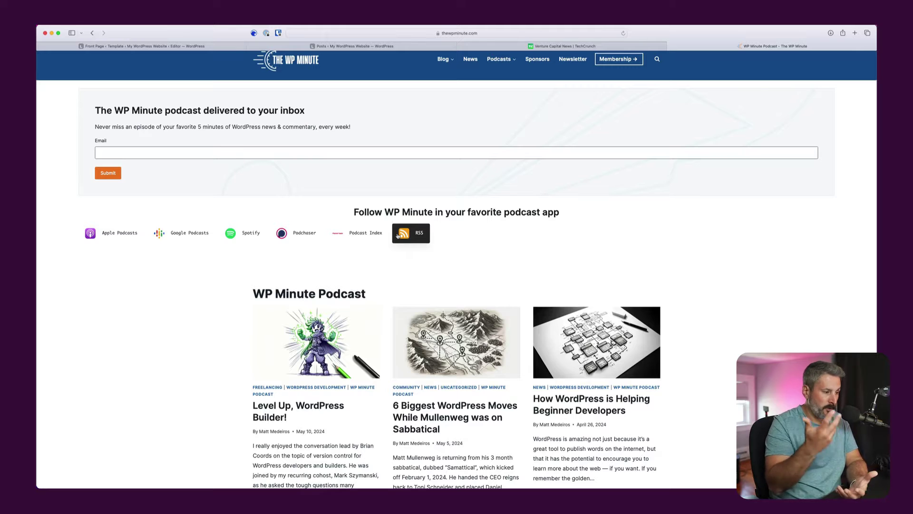
scroll(398, 235, down, 5)
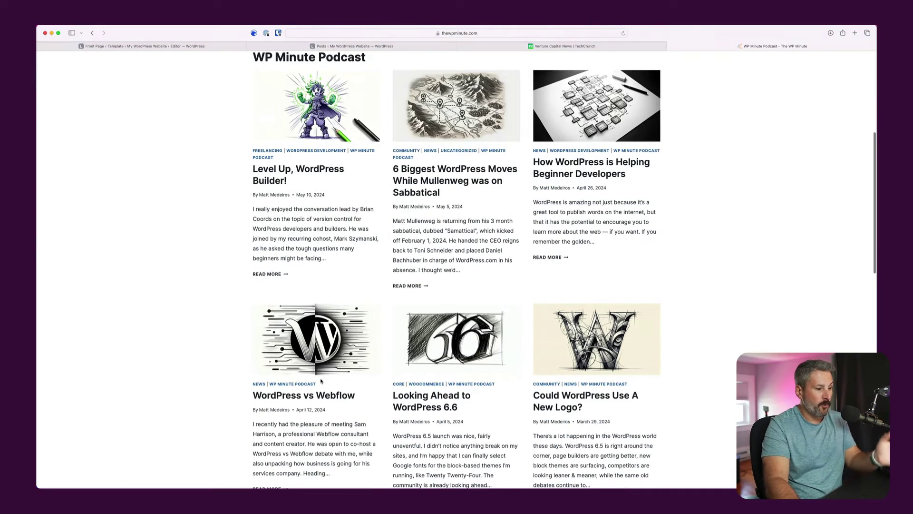
scroll(326, 378, up, 5)
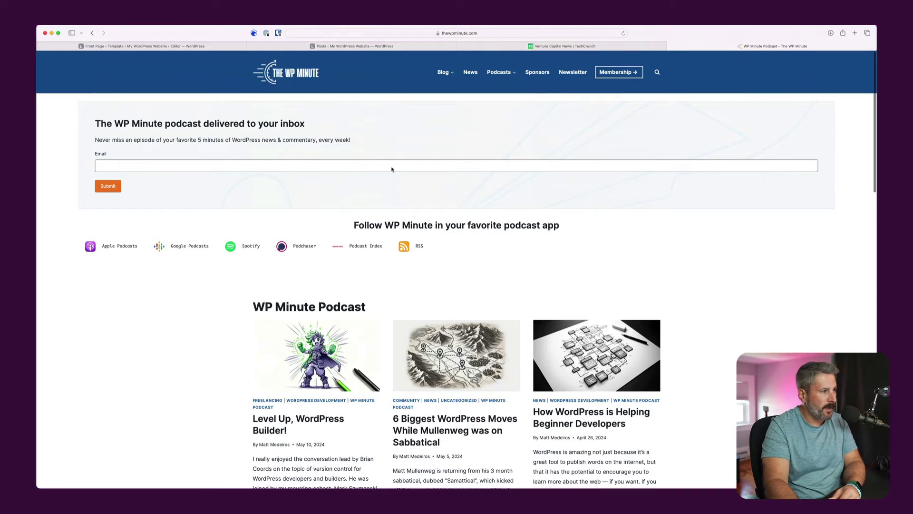
- Return to the posts list, preview the site's front-end homepage, then go back to the dashboard
click(325, 46)
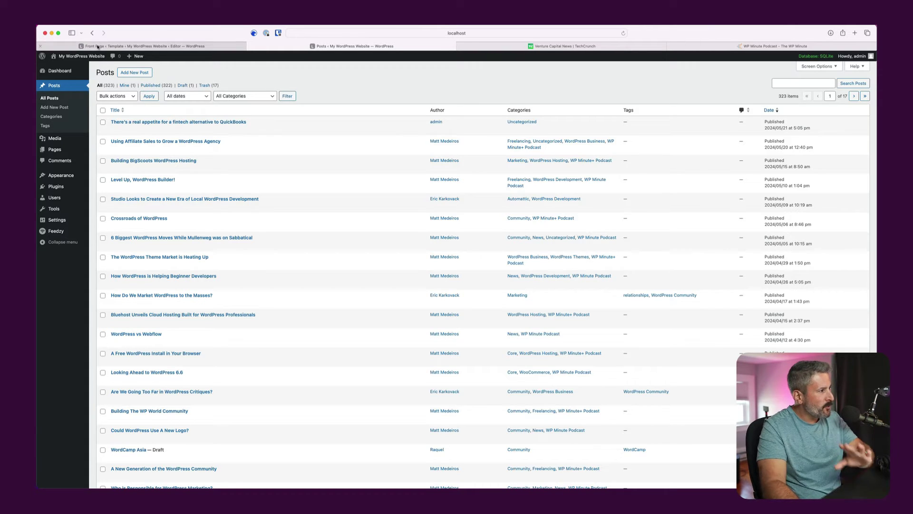
click(73, 68)
scroll(343, 144, down, 10)
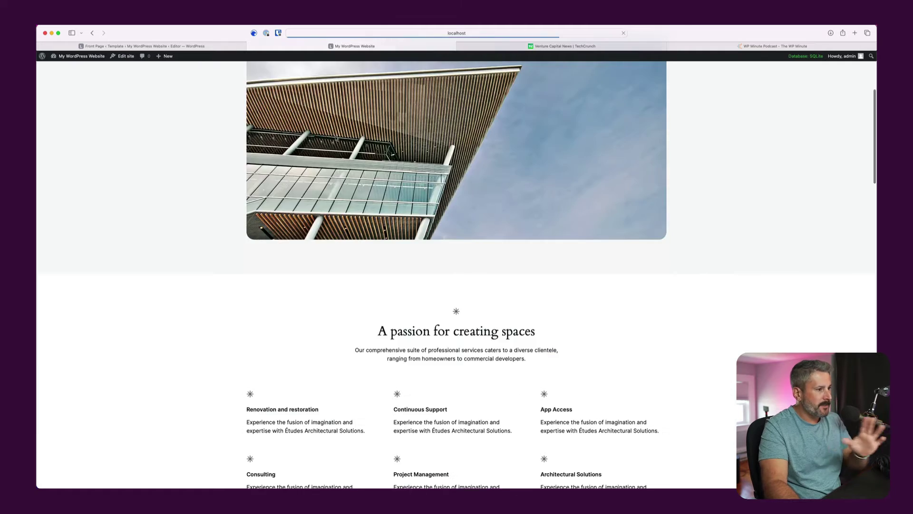
scroll(310, 138, up, 10)
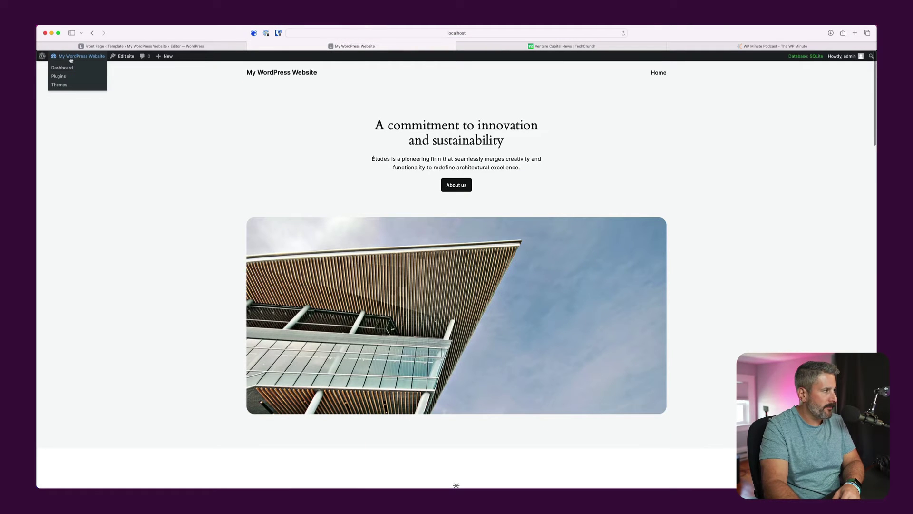
click(67, 68)
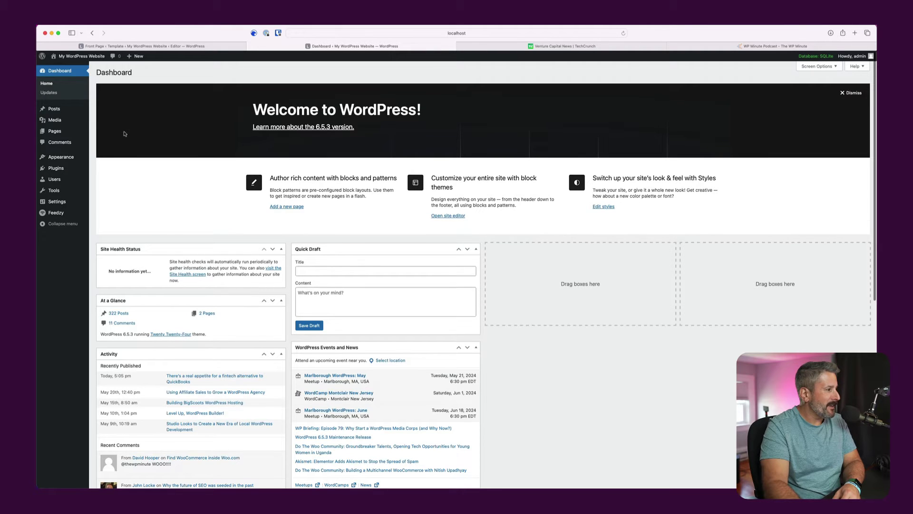
- Open Appearance > Editor and show the Site Editor's Templates list
mouse_move(73, 157)
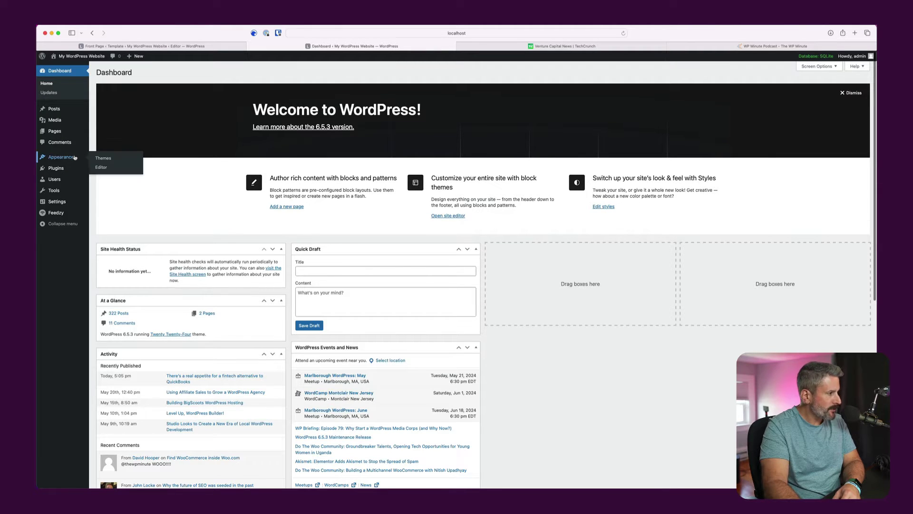
click(103, 168)
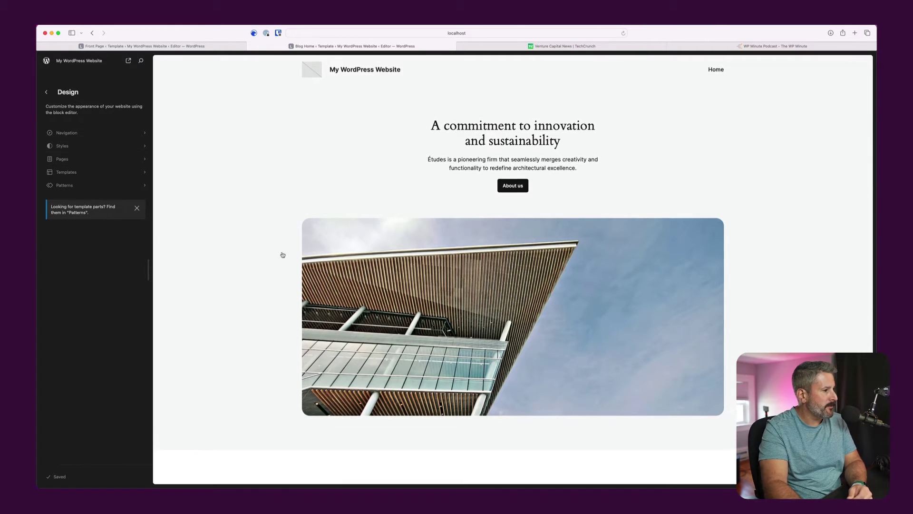
scroll(283, 257, down, 1)
scroll(283, 257, down, 10)
scroll(282, 257, up, 10)
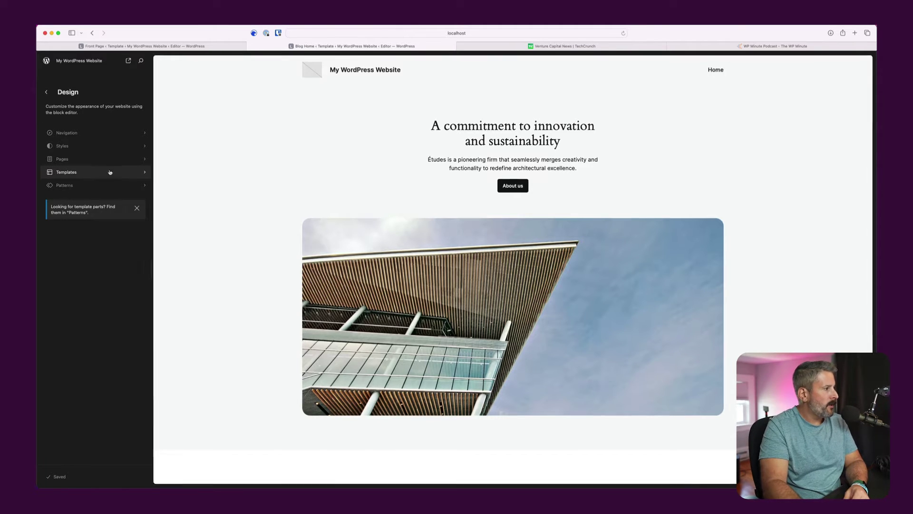
click(95, 171)
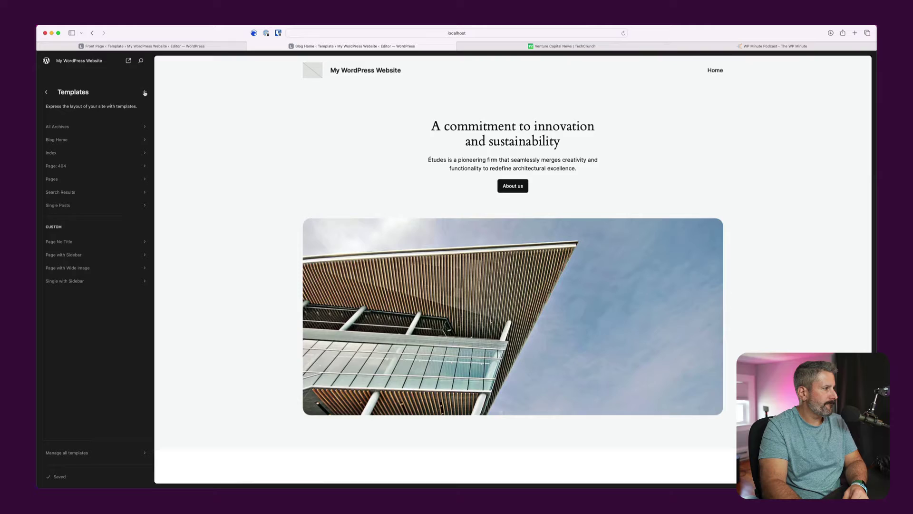
- Add a new Front Page template, bringing up the four starter patterns
click(145, 92)
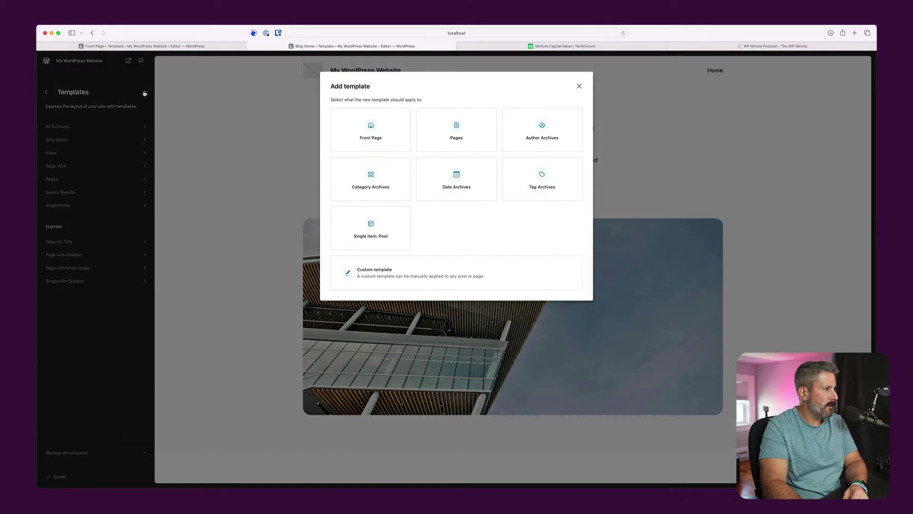
click(381, 137)
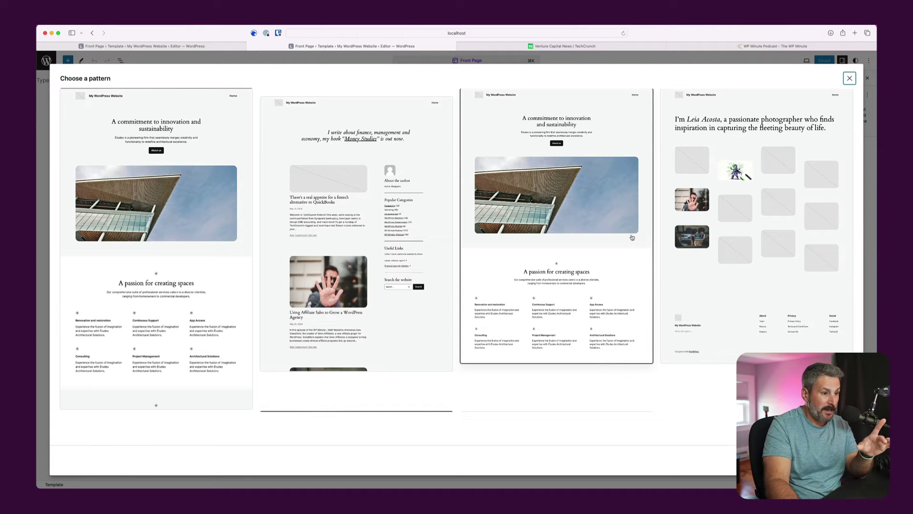
- Start the Front Page from the Leia Acosta photographer pattern and expand its Footer and Group in List View
click(754, 204)
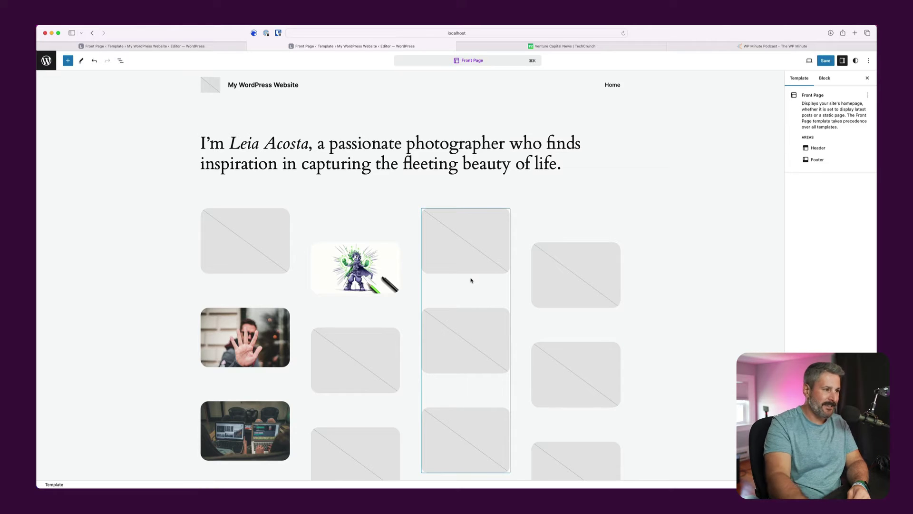
click(120, 61)
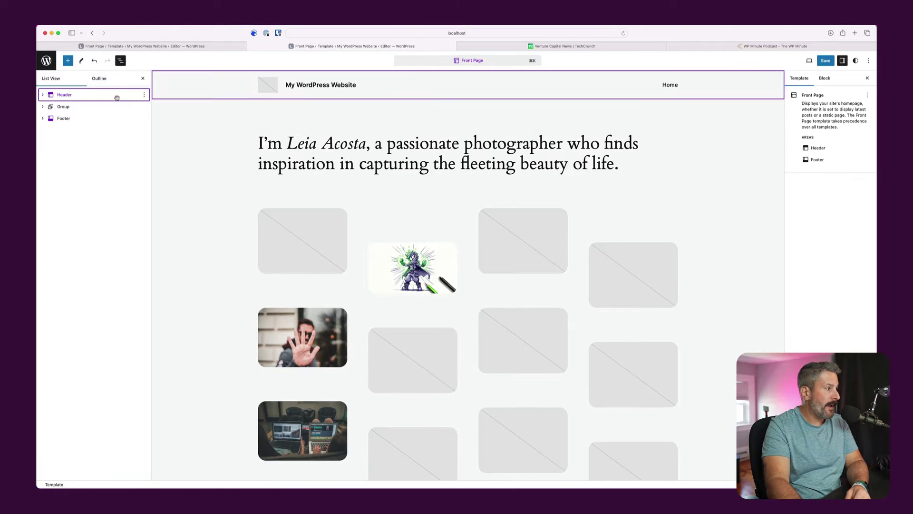
click(44, 118)
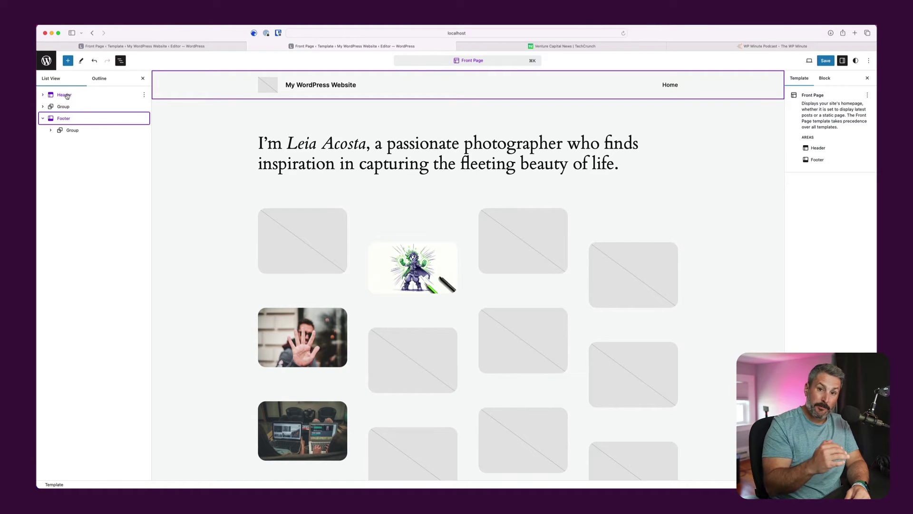
click(82, 107)
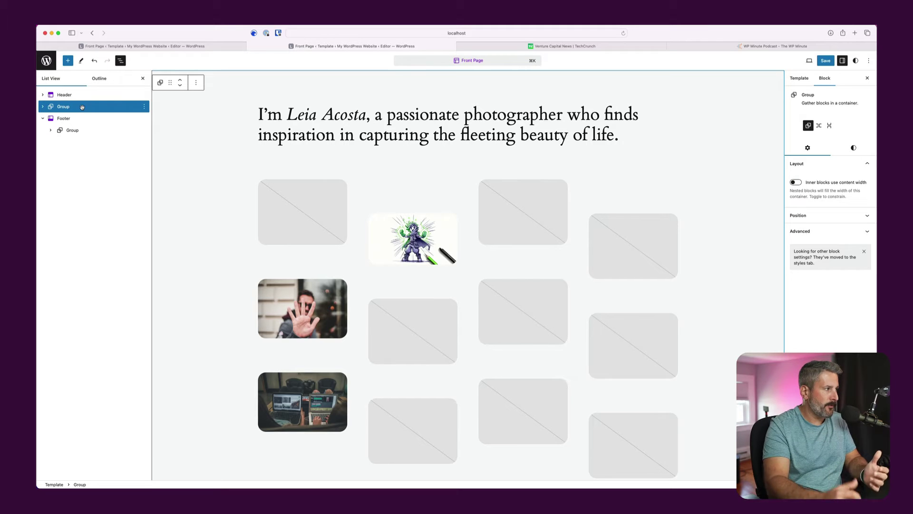
click(43, 107)
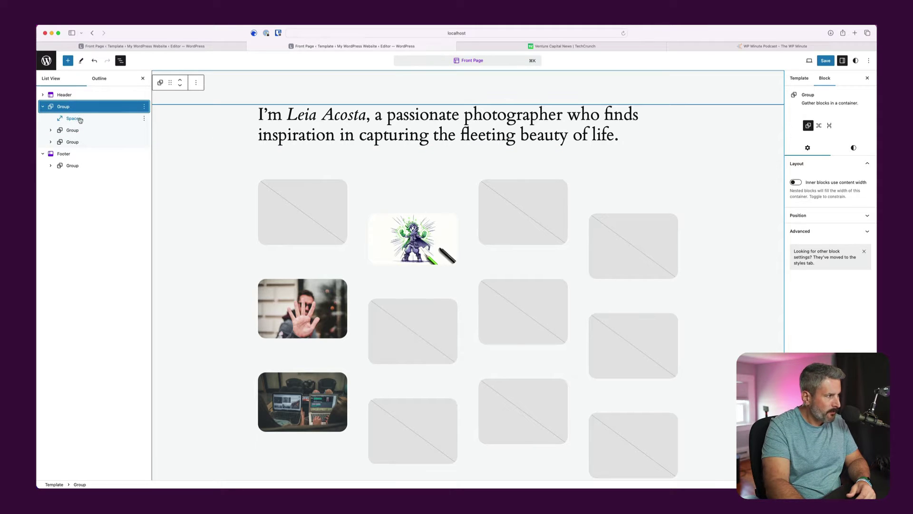
- Replace the intro heading with 'Welcome to the WP Minute! Subscribe to our newsletter.'
click(260, 115)
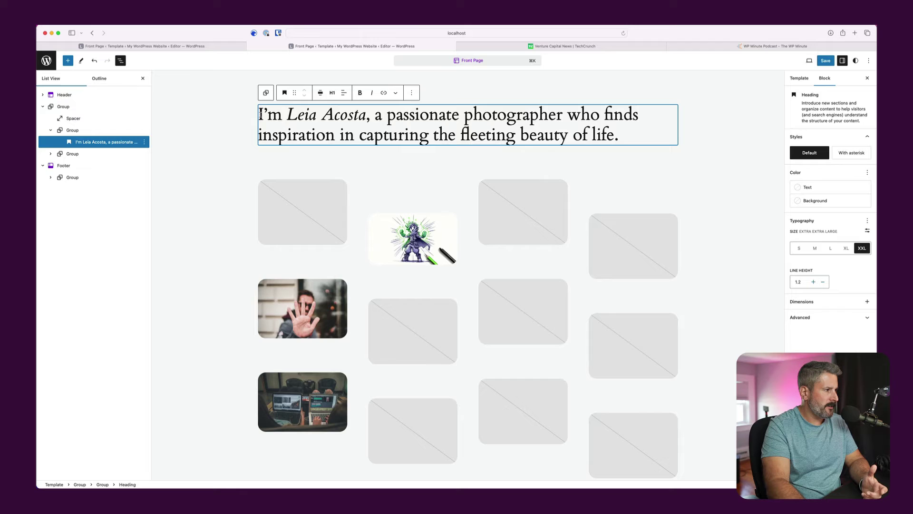
drag(260, 114, 627, 133)
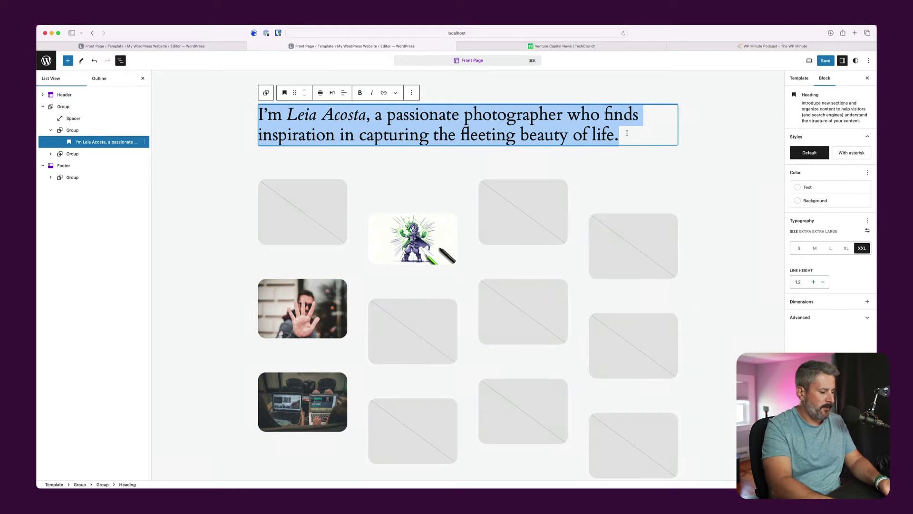
text(Welcome to the WP )
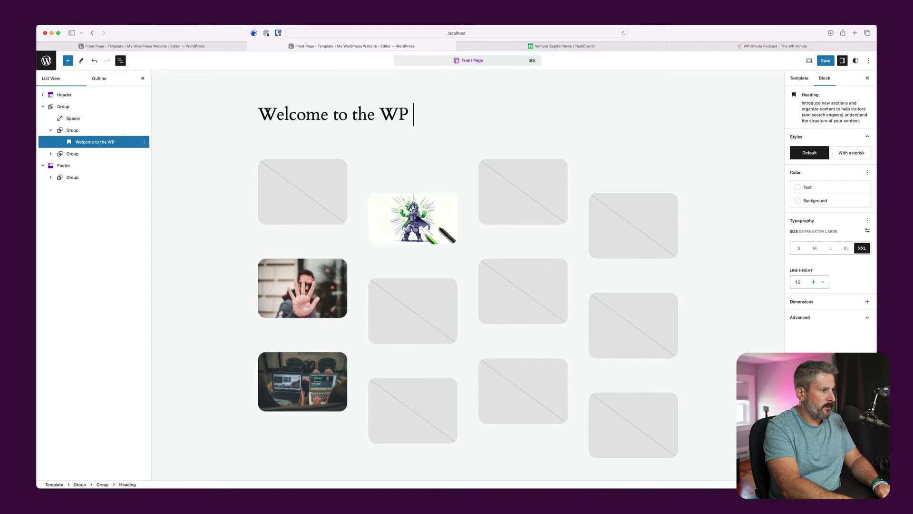
text(Minute!)
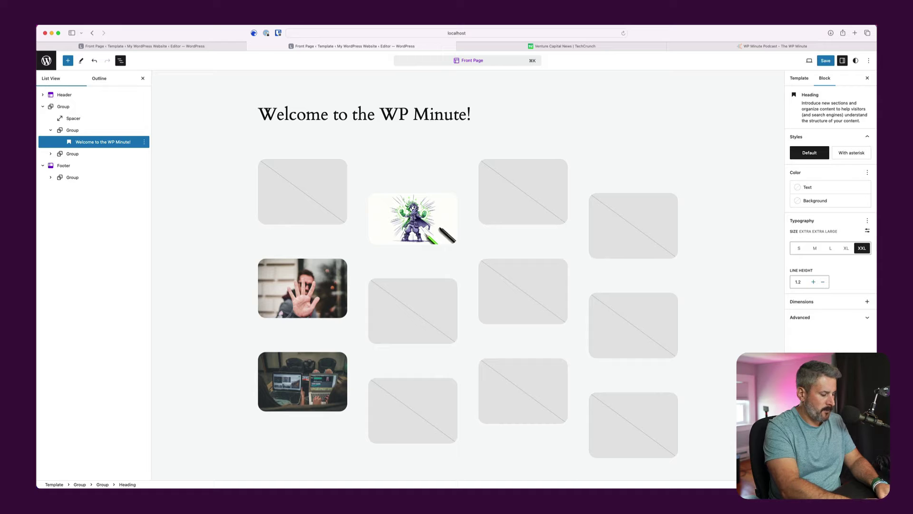
text( Subscribe t)
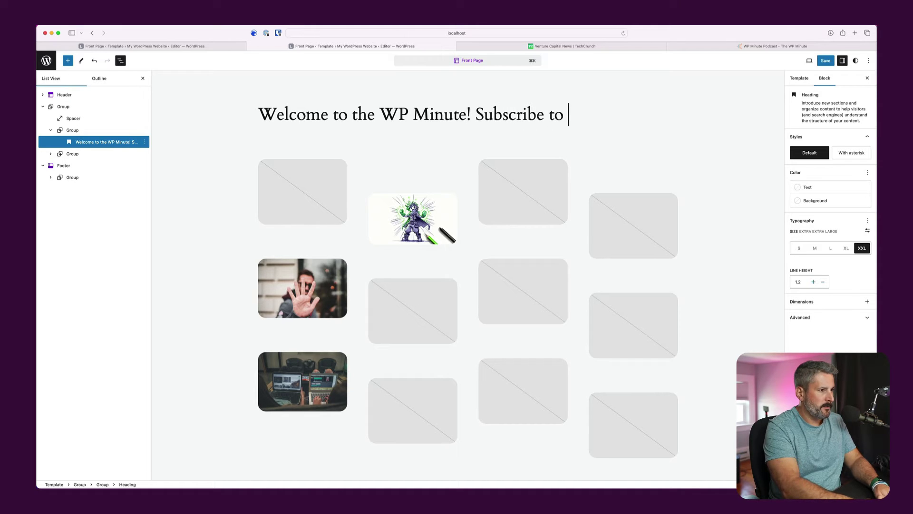
text(our newsletter)
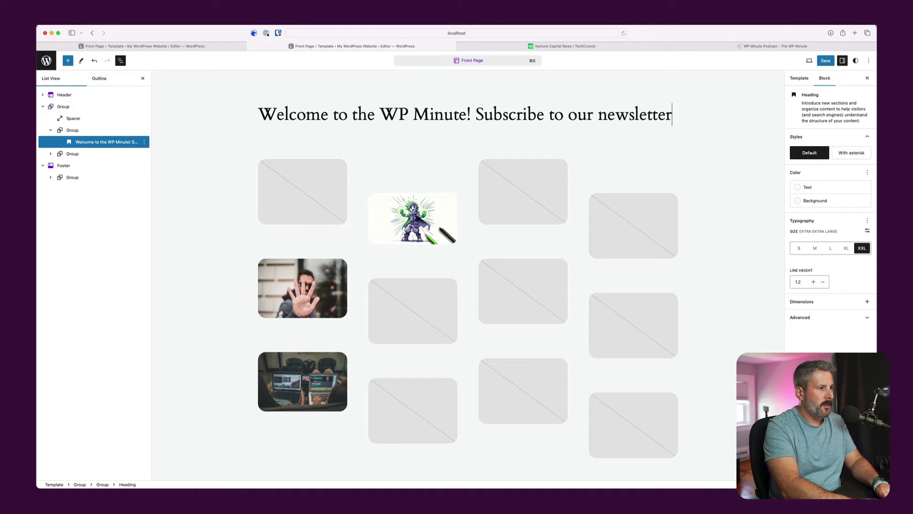
text(.)
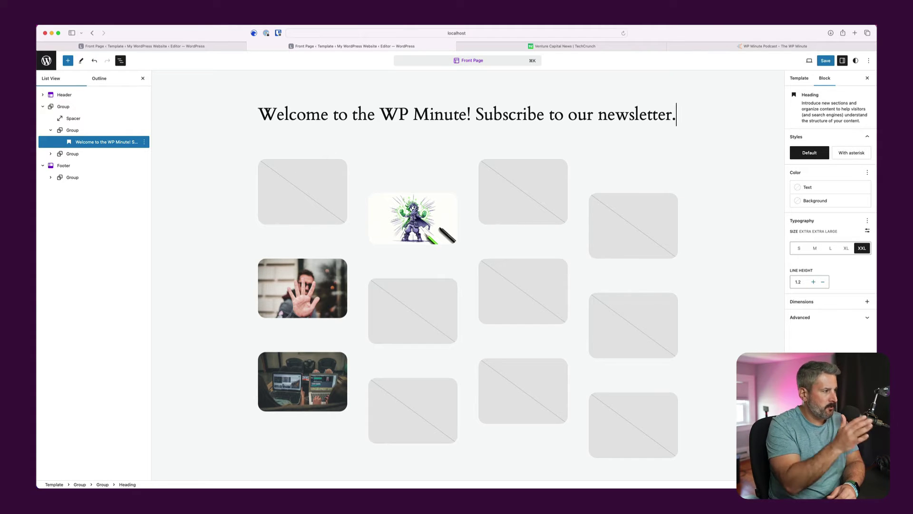
- Delete the placeholder image-grid group, leaving the welcome heading's group selected
click(66, 154)
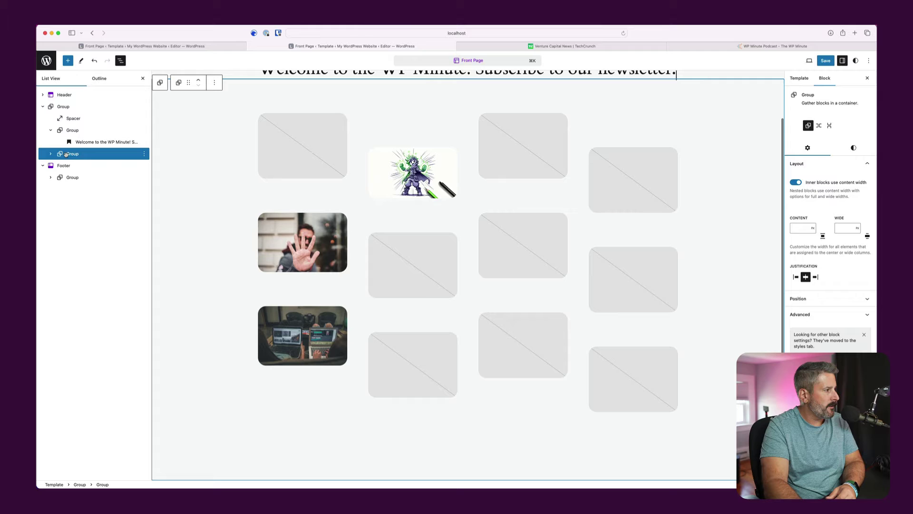
click(144, 153)
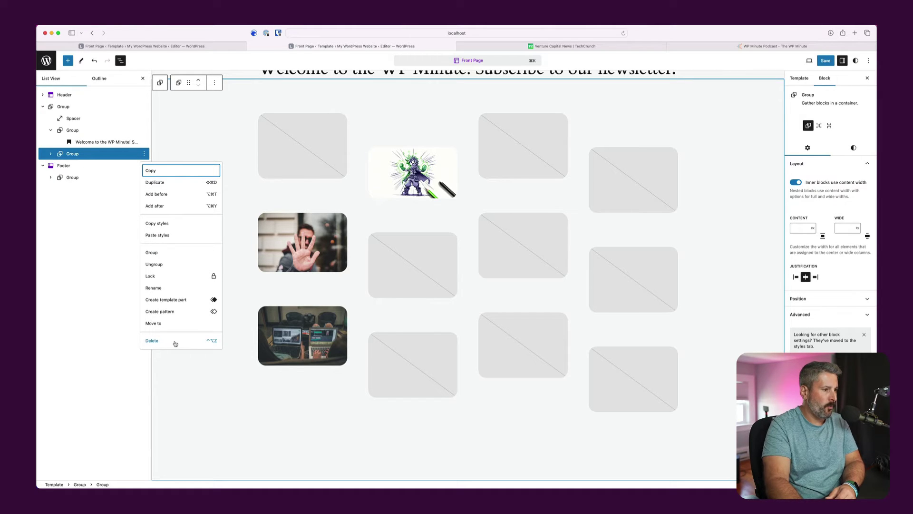
click(175, 342)
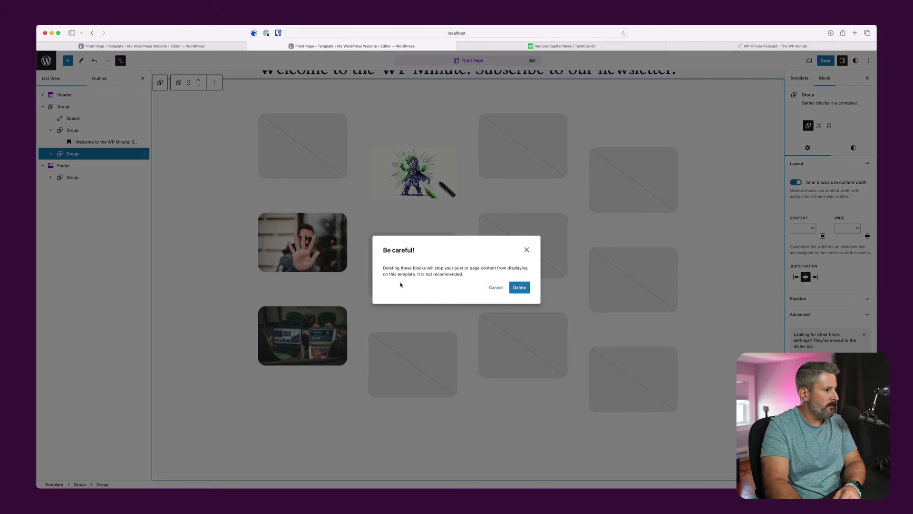
click(520, 287)
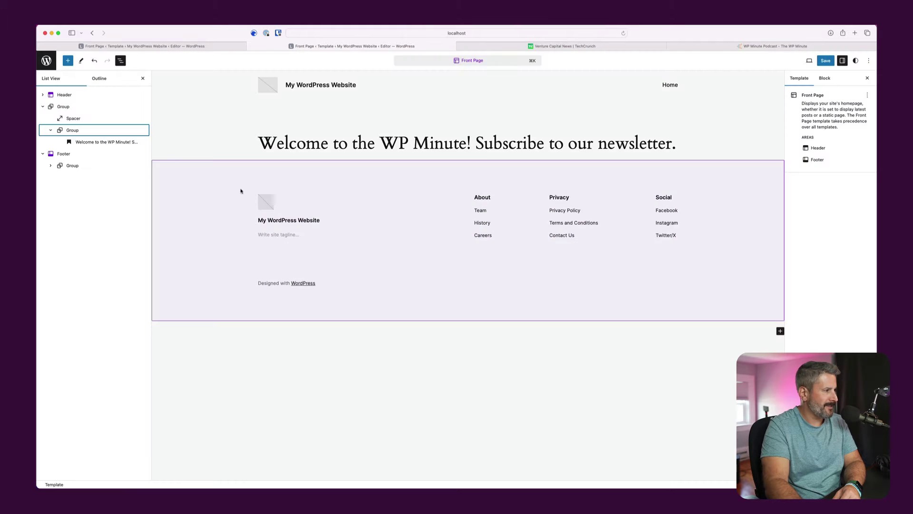
click(85, 131)
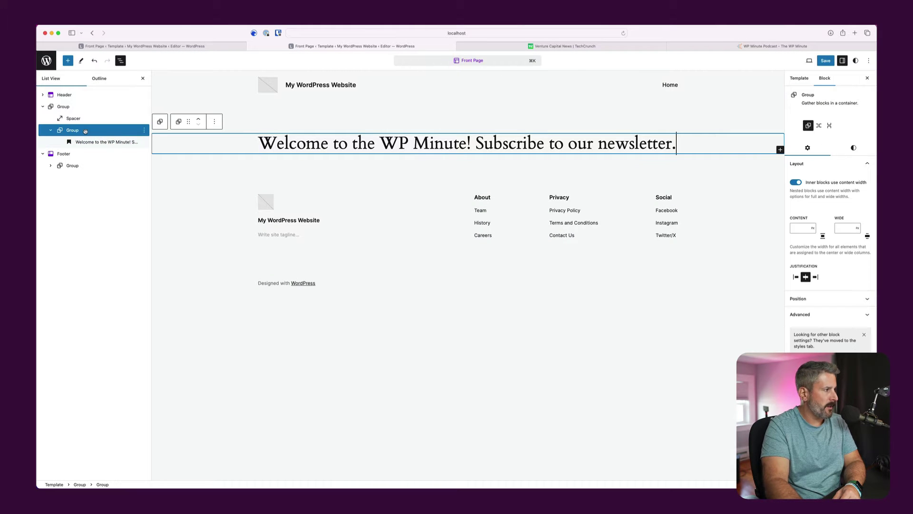
- Insert the 'Image at left' Posts pattern below the welcome heading
click(68, 60)
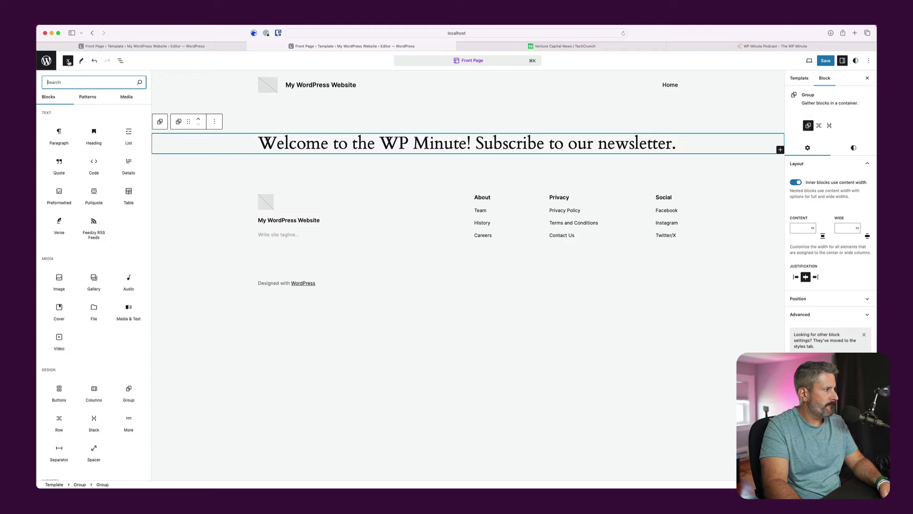
click(85, 97)
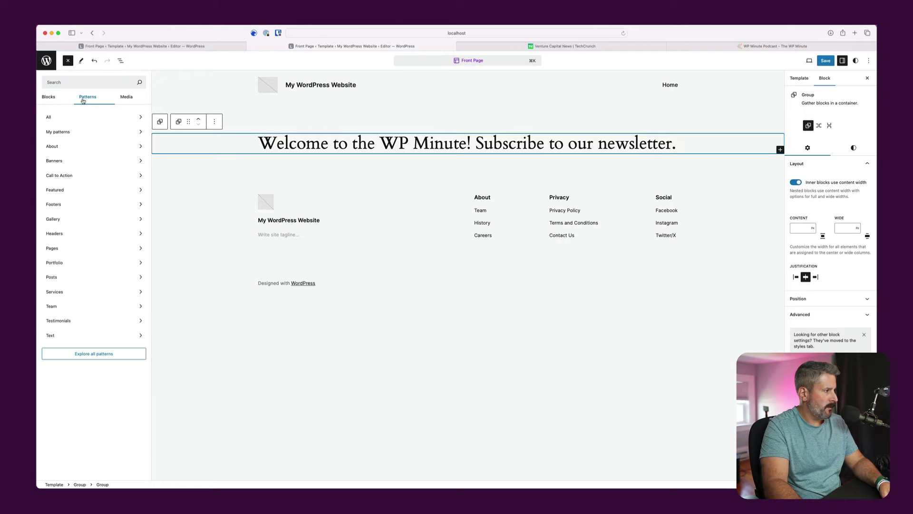
click(66, 280)
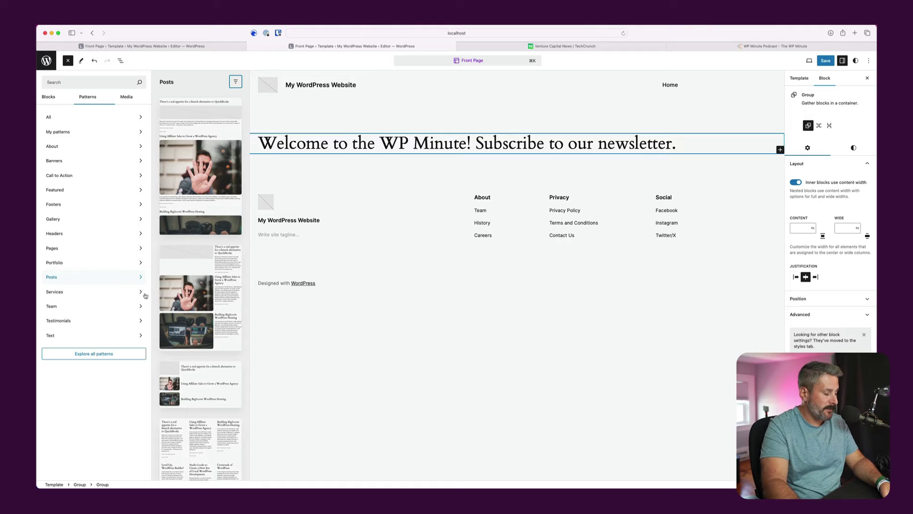
scroll(180, 299, down, 2)
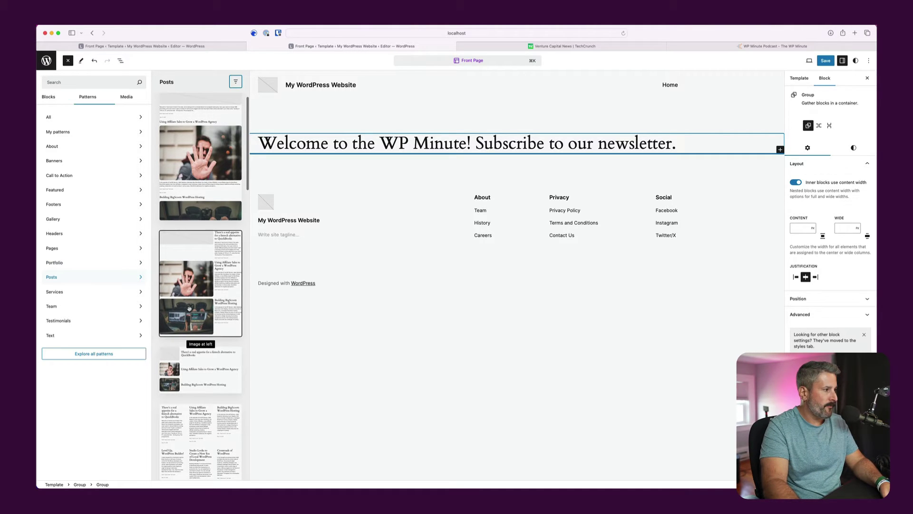
scroll(194, 318, up, 1)
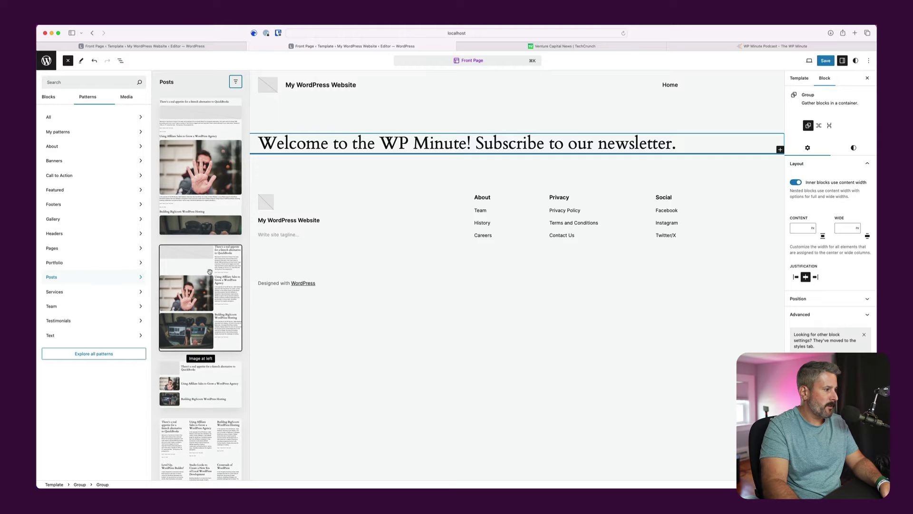
click(213, 314)
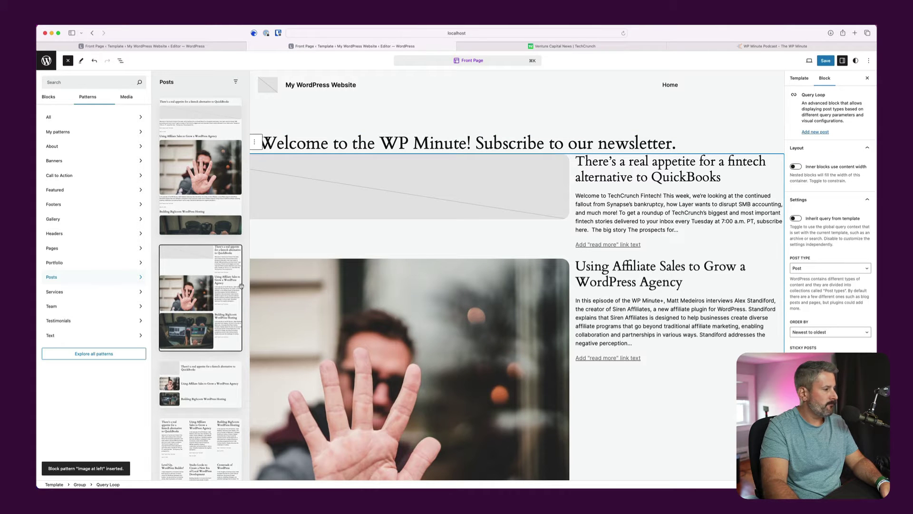
click(296, 241)
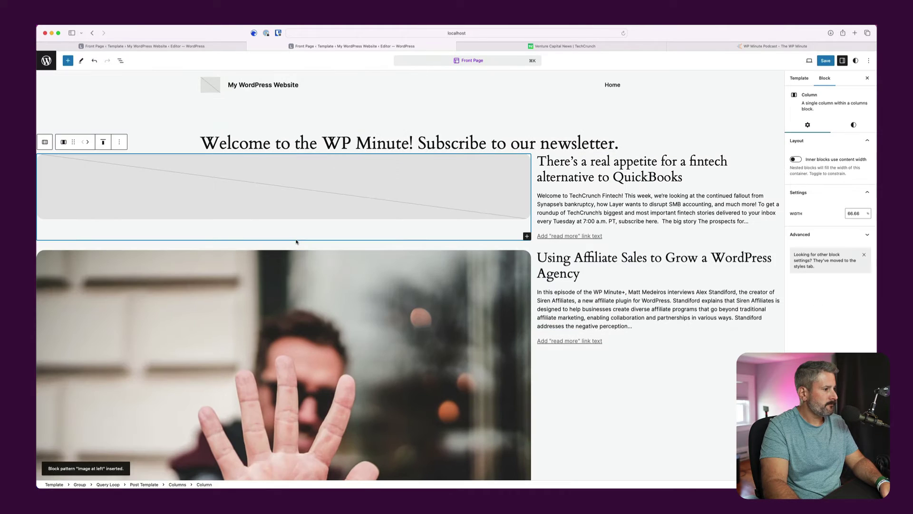
- Move the post Query Loop into the heading's group and set it to Wide width
click(121, 61)
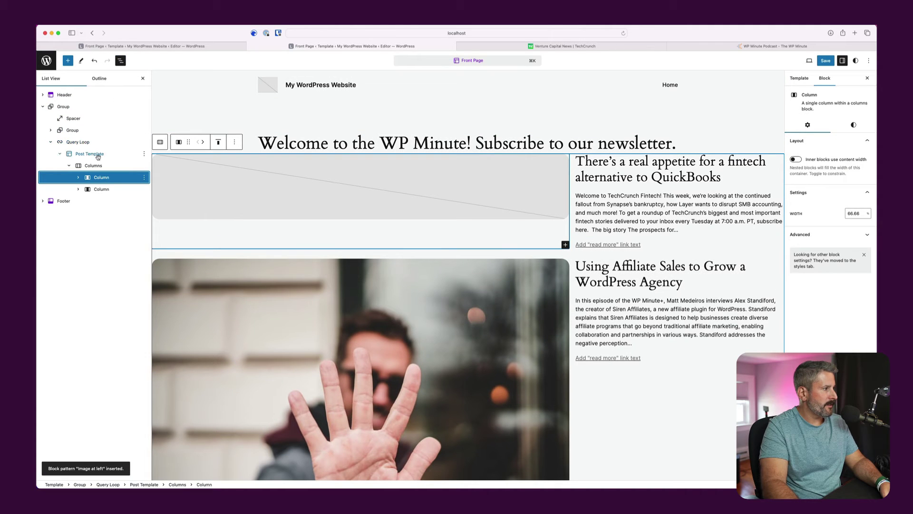
click(61, 130)
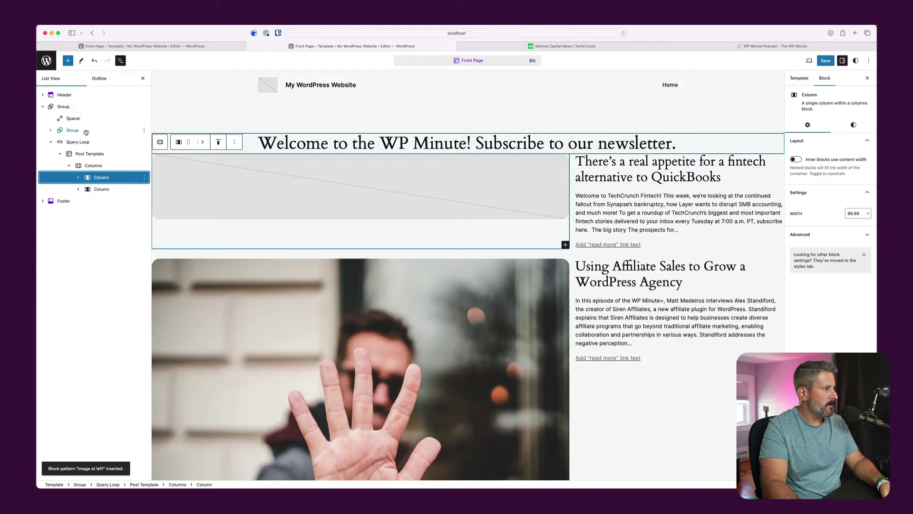
click(51, 130)
drag(66, 154, 82, 150)
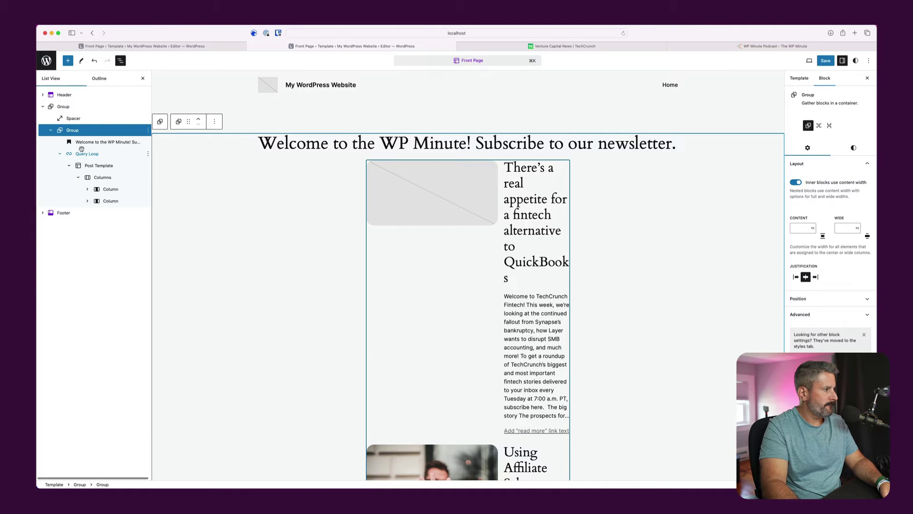
click(82, 153)
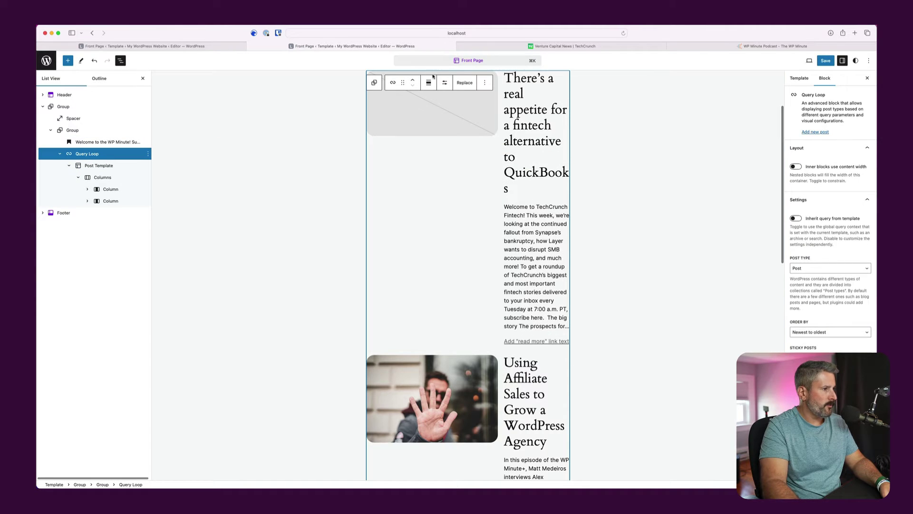
click(428, 82)
click(448, 122)
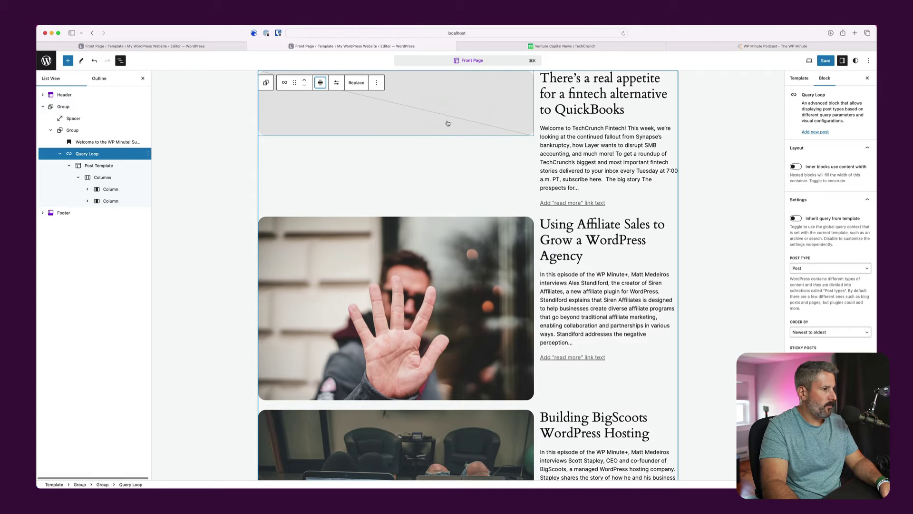
click(500, 190)
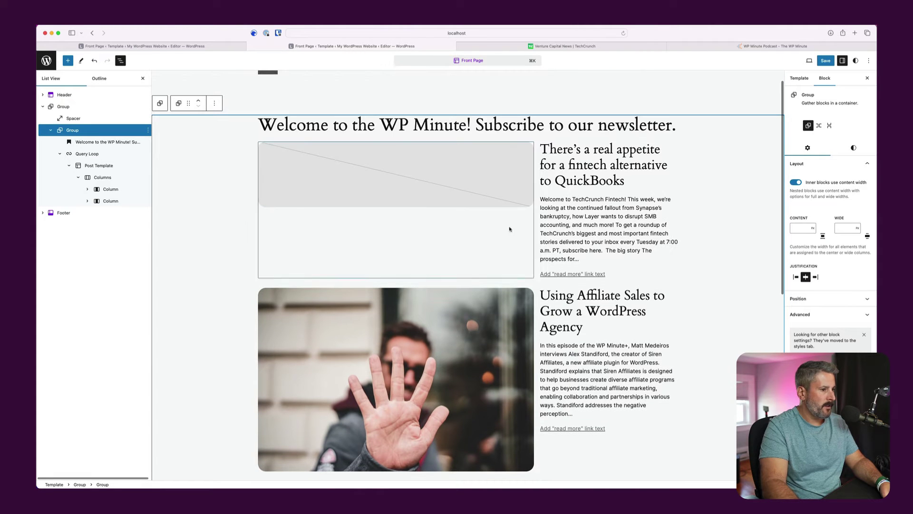
- Save the Front Page template and close the List View panel
scroll(561, 178, up, 1)
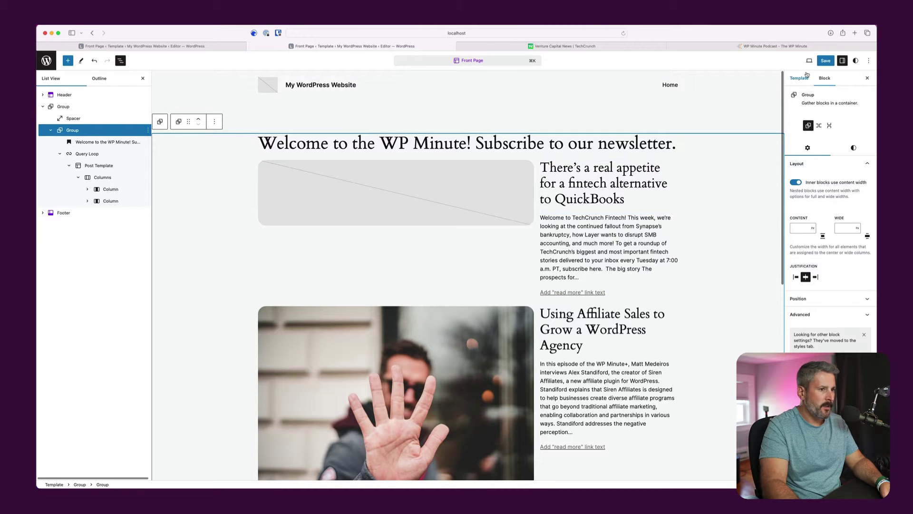
click(826, 60)
click(809, 61)
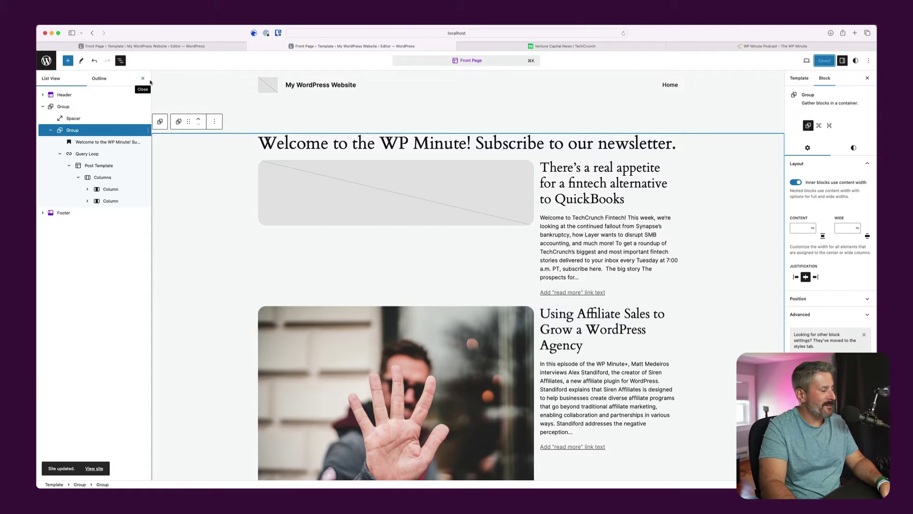
click(144, 79)
click(143, 80)
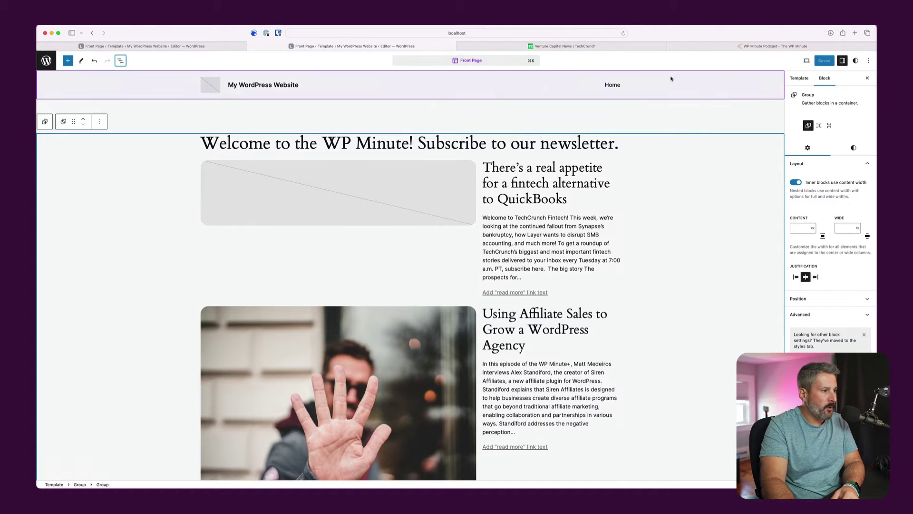
- Insert a spacer below the welcome heading and size it to about 50px
click(347, 147)
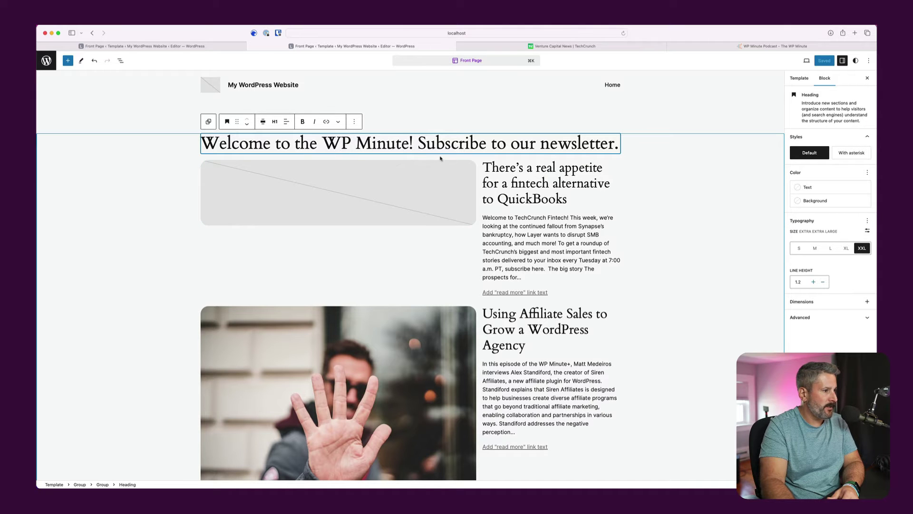
click(410, 157)
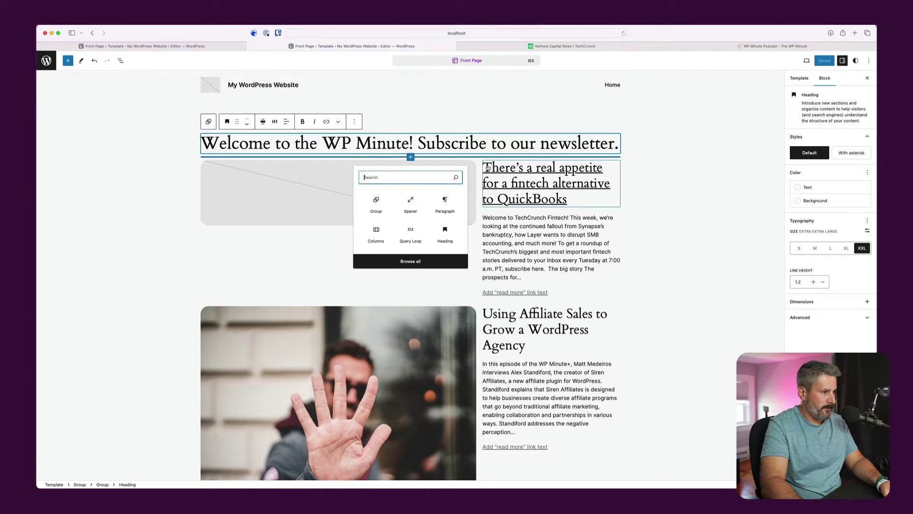
click(415, 203)
drag(411, 192, 412, 177)
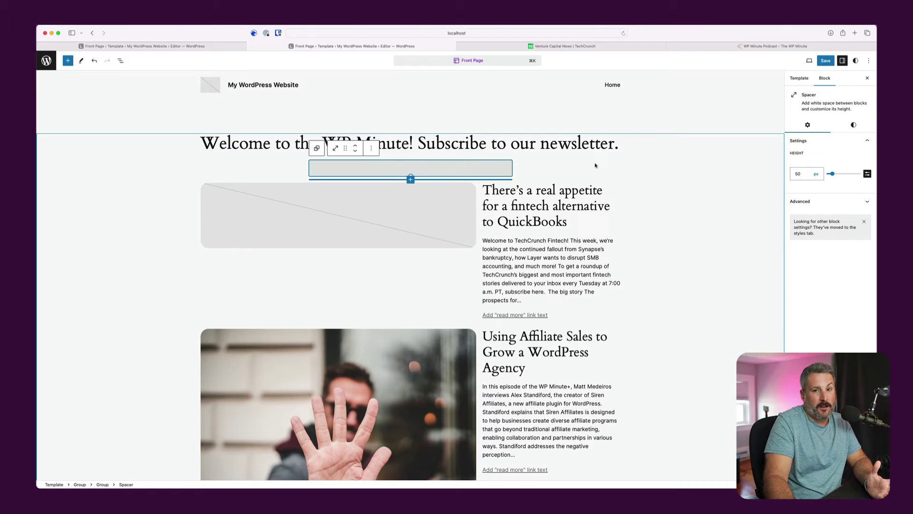
- Save the site changes and view the live site in a new tab
click(826, 60)
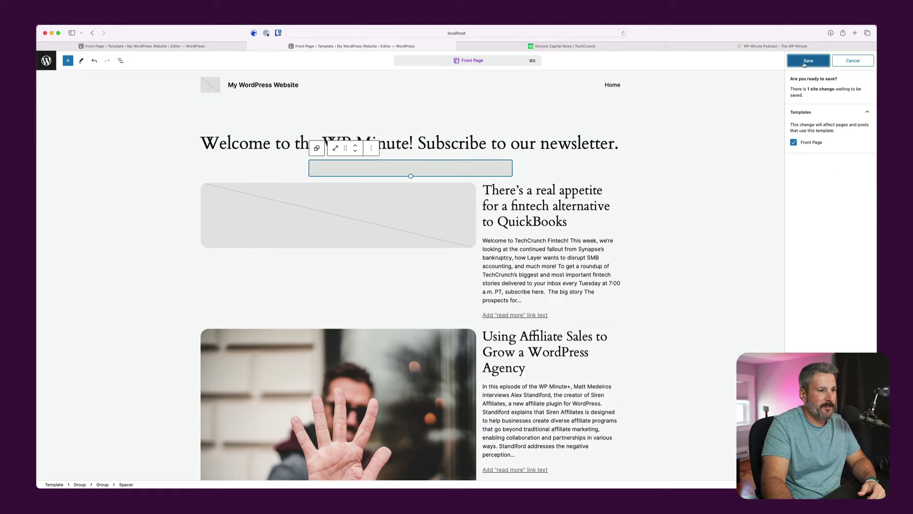
click(808, 61)
click(806, 61)
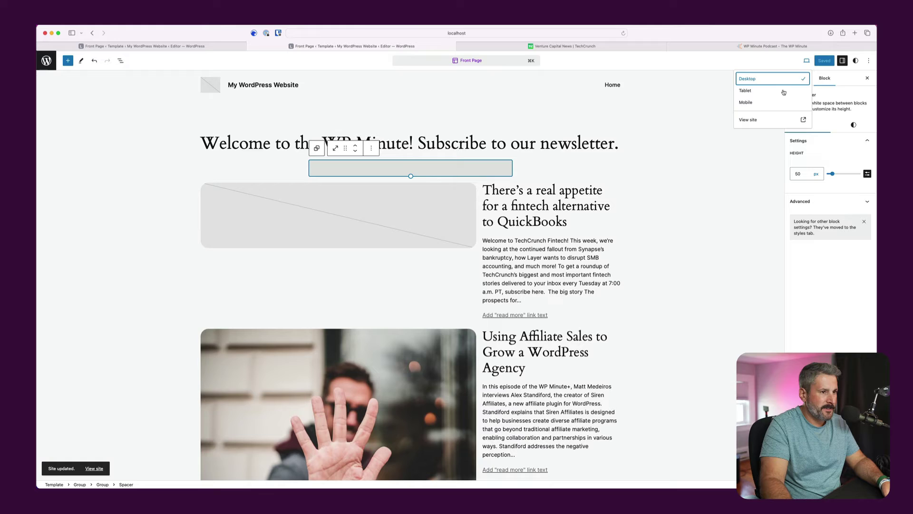
click(767, 120)
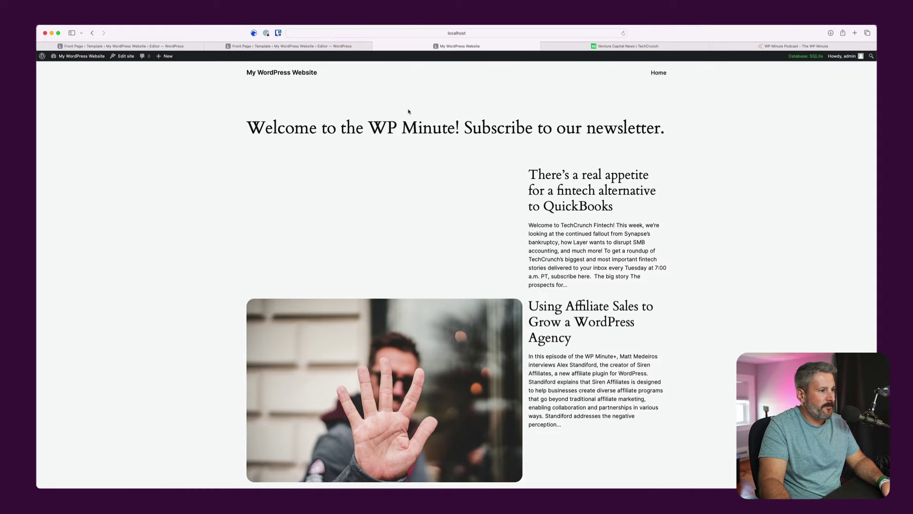
scroll(417, 192, down, 15)
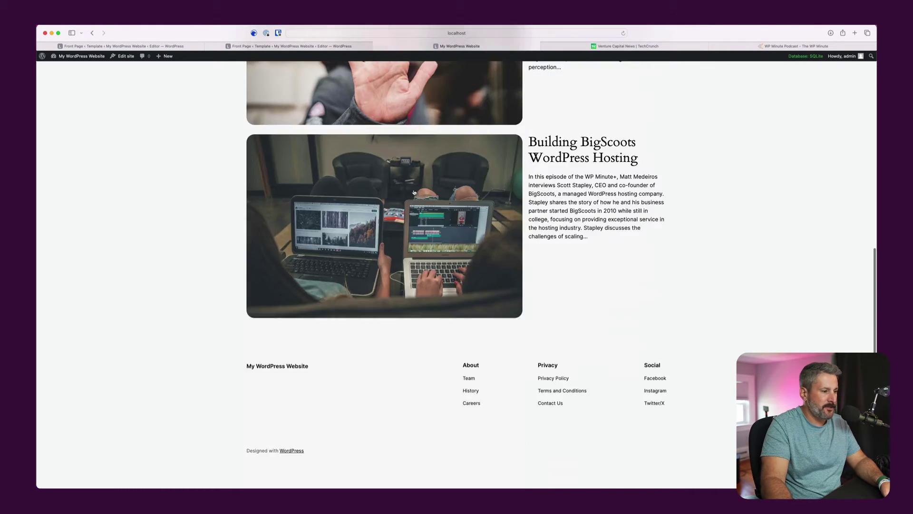
scroll(416, 194, up, 15)
scroll(416, 194, down, 5)
scroll(416, 193, up, 5)
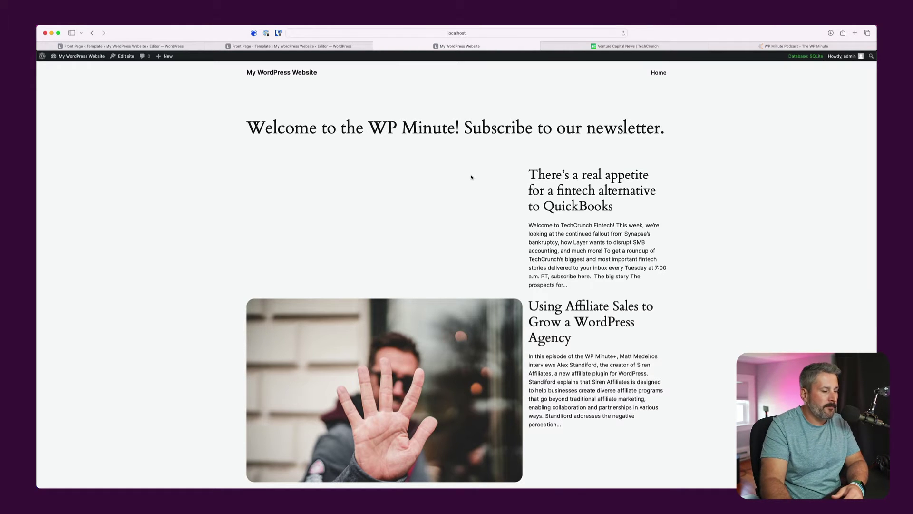
scroll(472, 177, down, 8)
scroll(472, 178, up, 6)
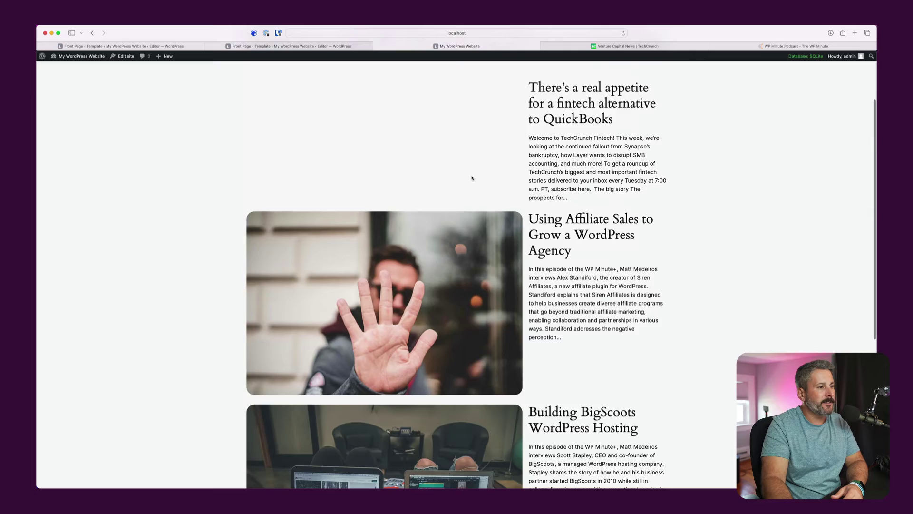
scroll(473, 177, up, 2)
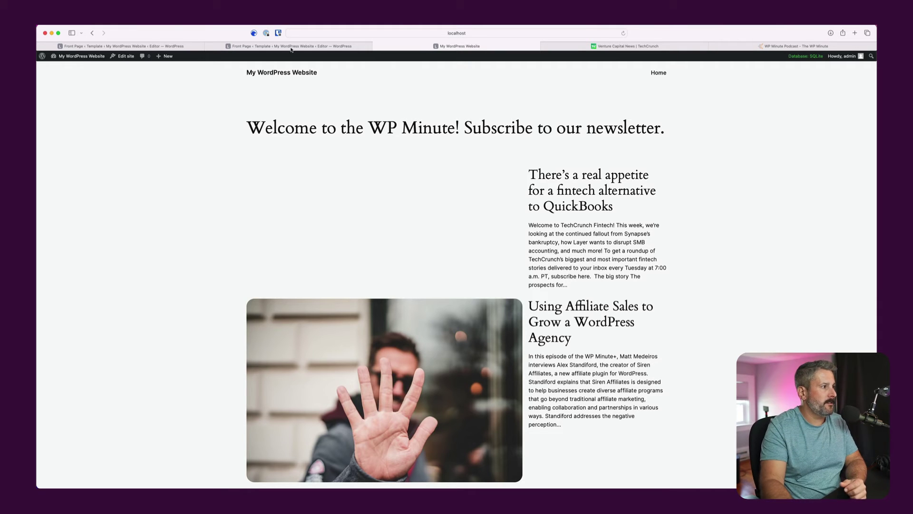
- In the site editor, add a News category link to the header navigation menu
click(123, 57)
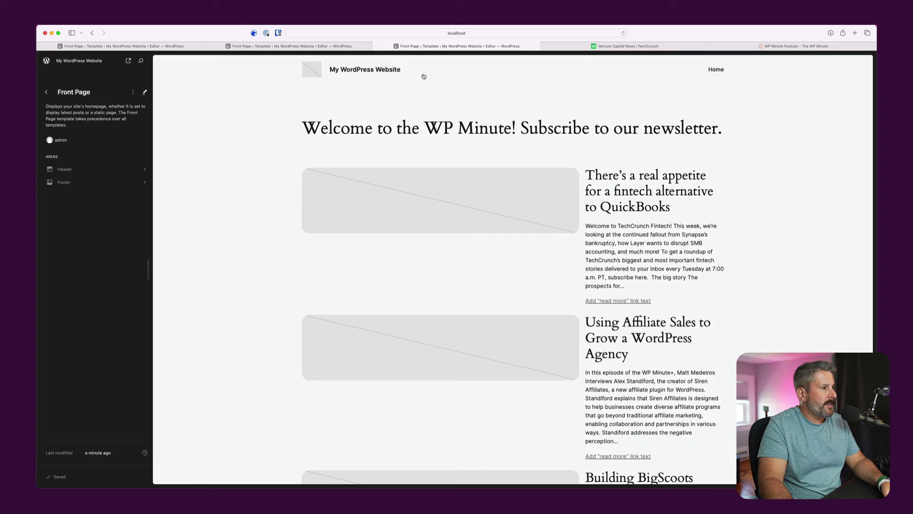
click(423, 76)
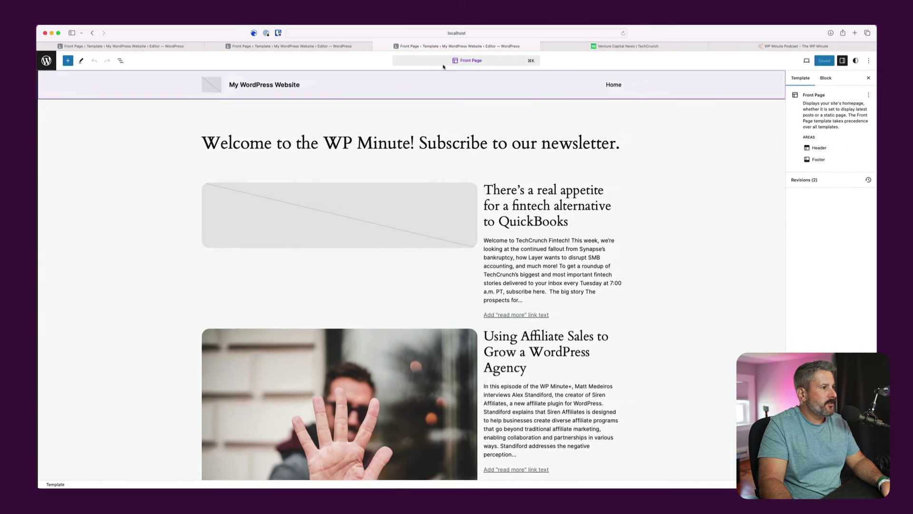
click(552, 87)
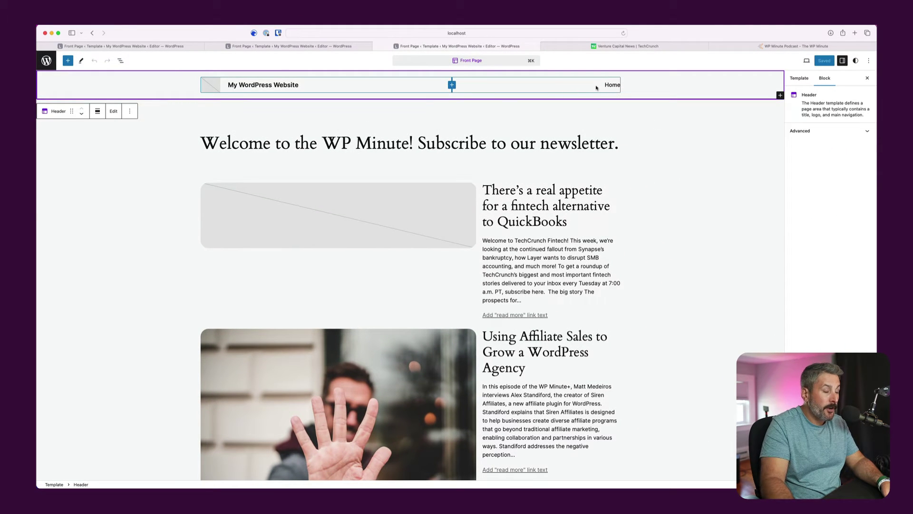
click(608, 87)
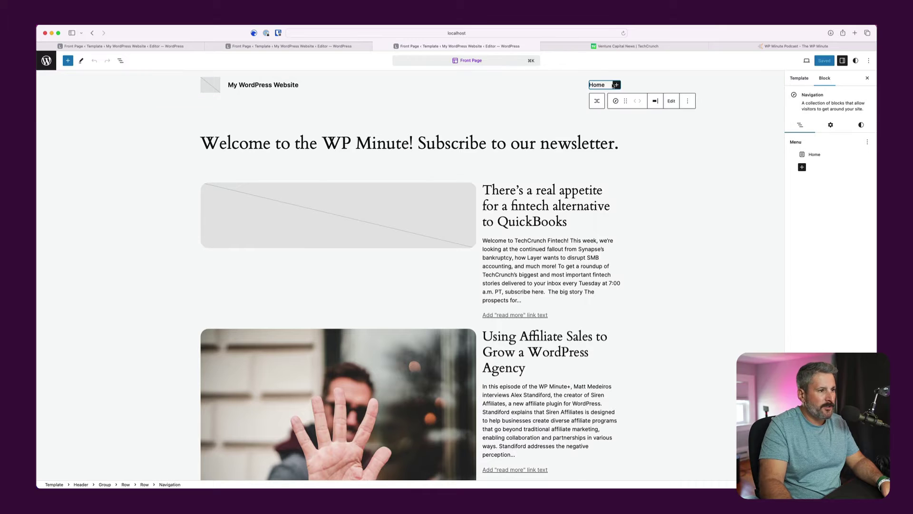
click(802, 167)
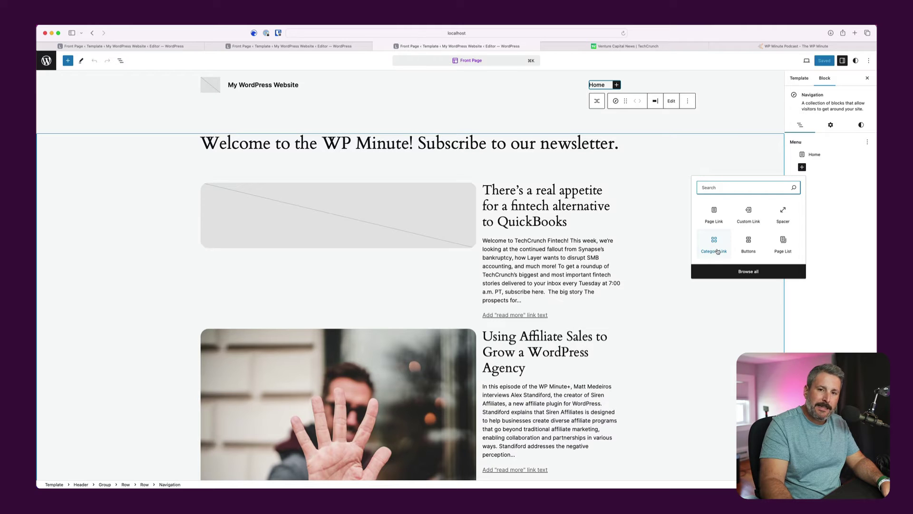
text(cate)
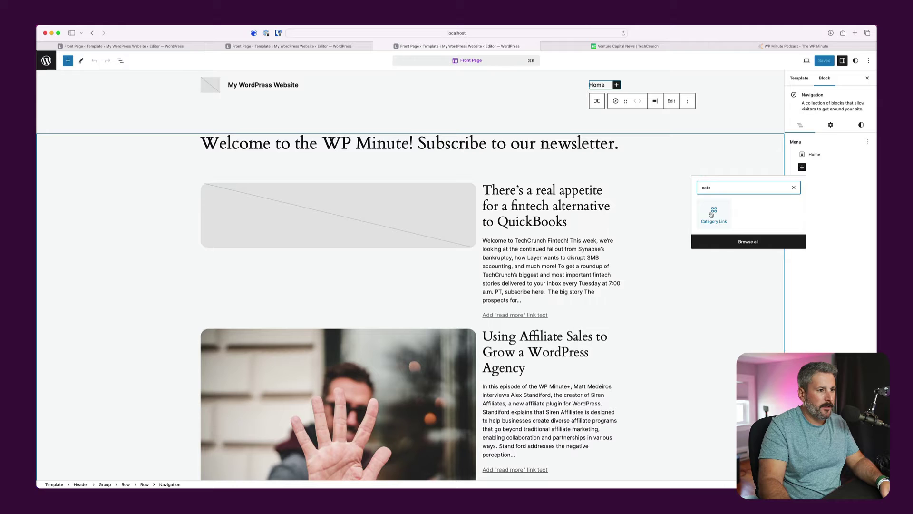
click(712, 214)
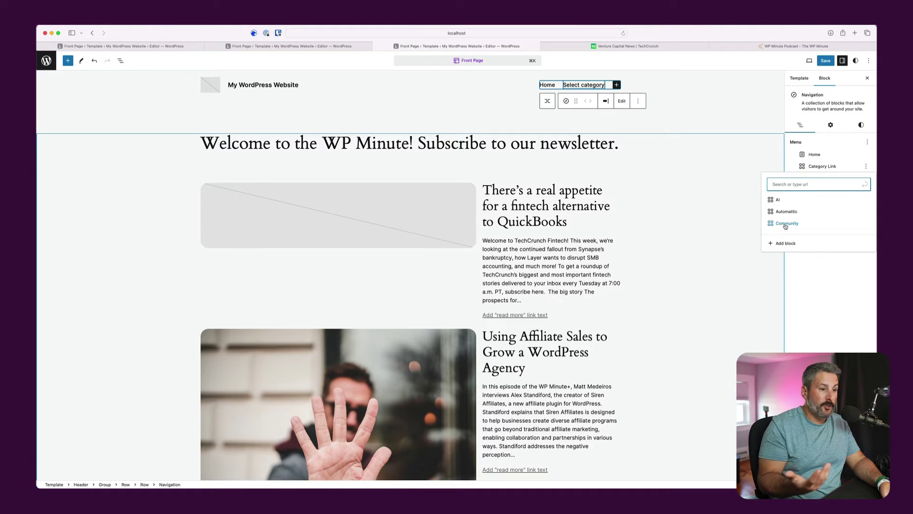
text(news)
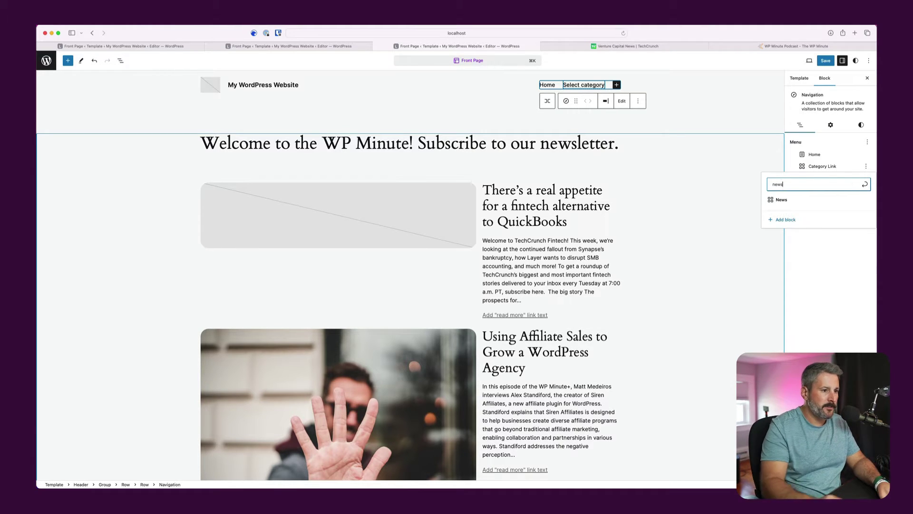
click(783, 200)
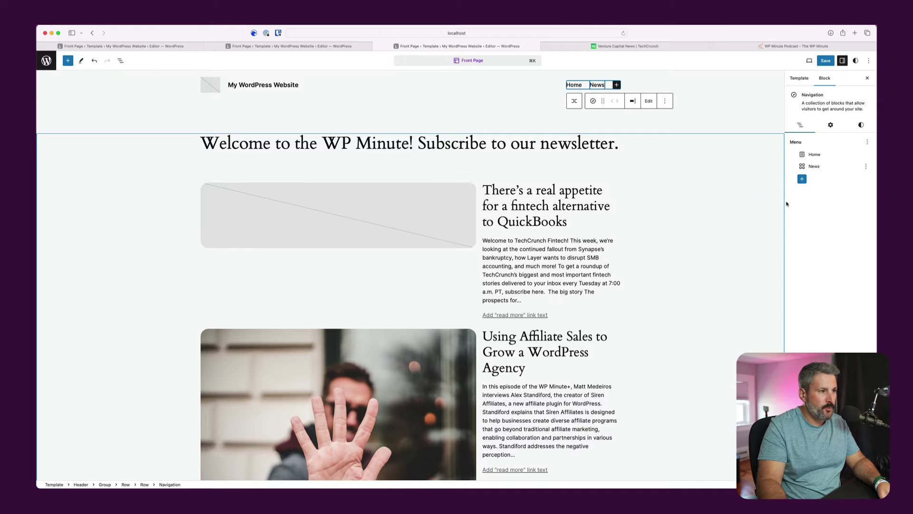
- Add a WordPress Business category link to the header menu
click(802, 178)
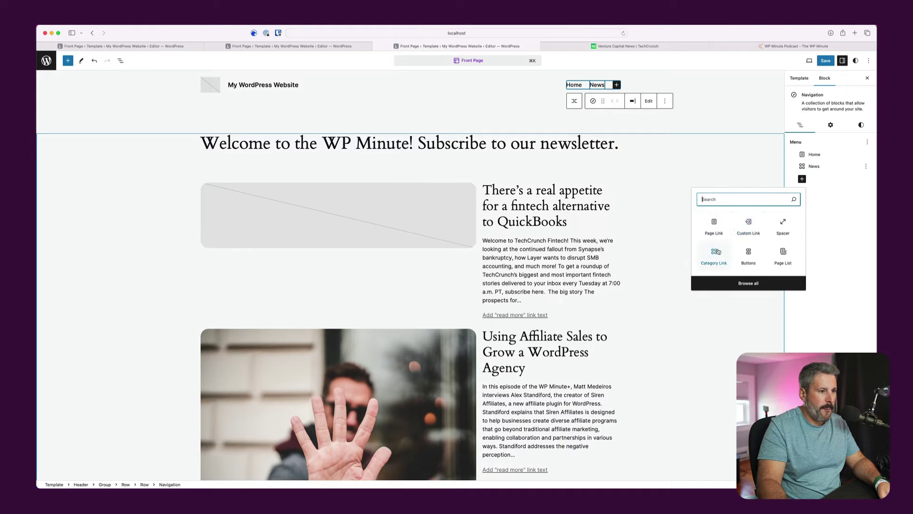
click(718, 250)
text(busi)
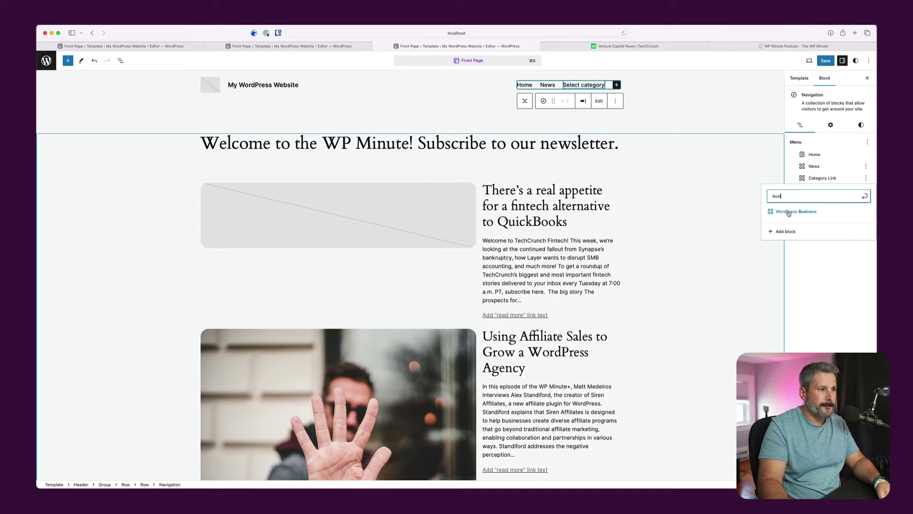
click(789, 212)
- Save the menu changes and view the live site in a new tab
click(824, 61)
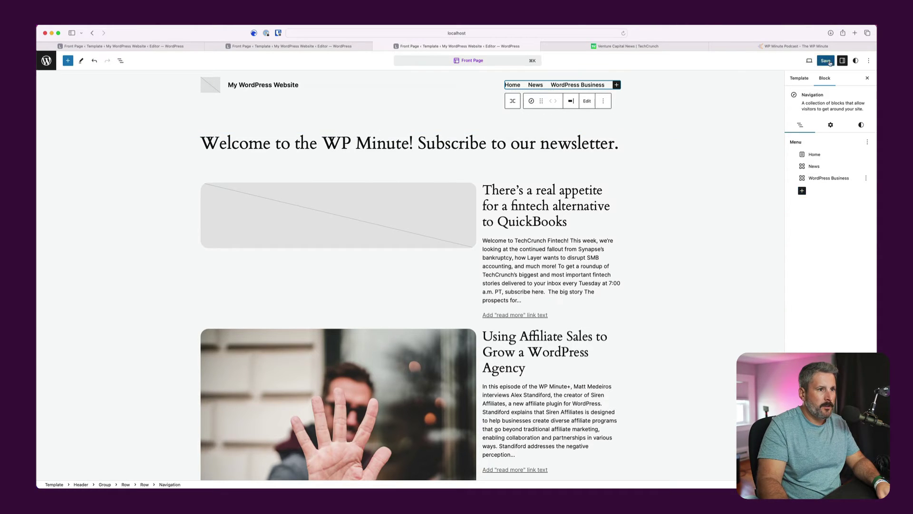
click(813, 62)
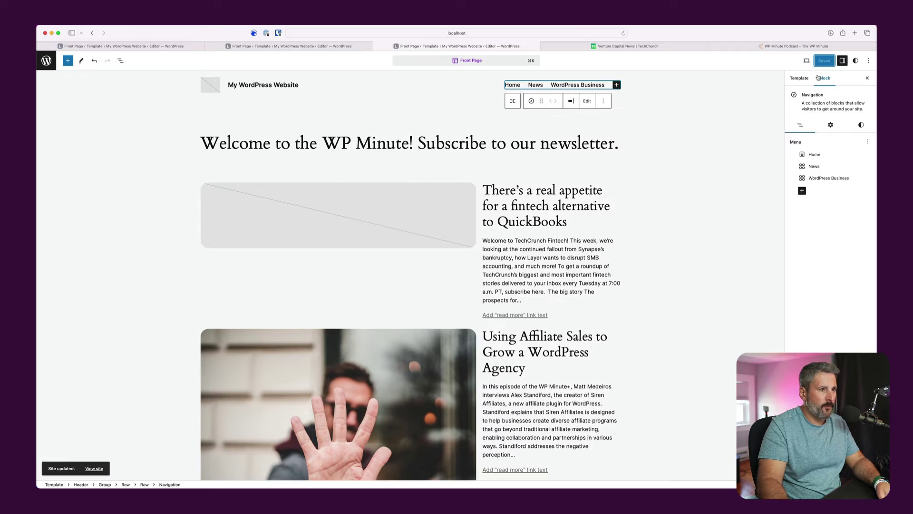
click(807, 62)
click(756, 122)
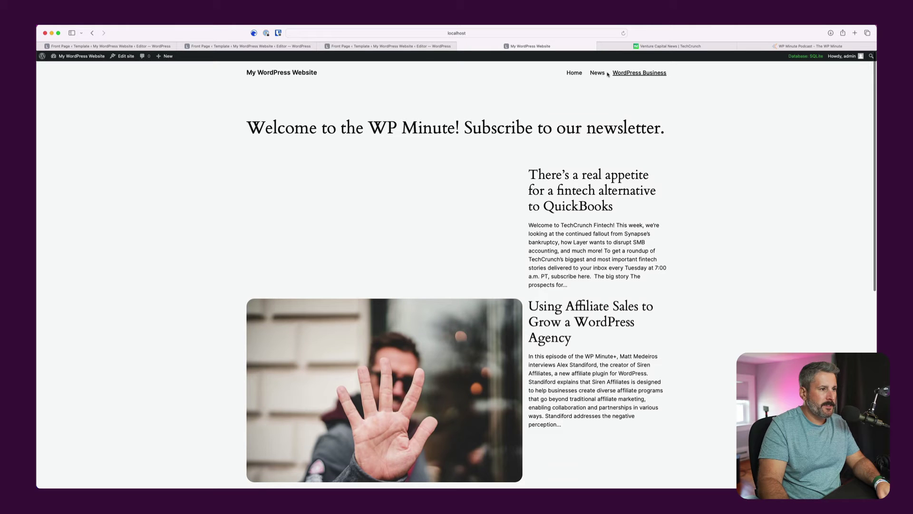
click(594, 75)
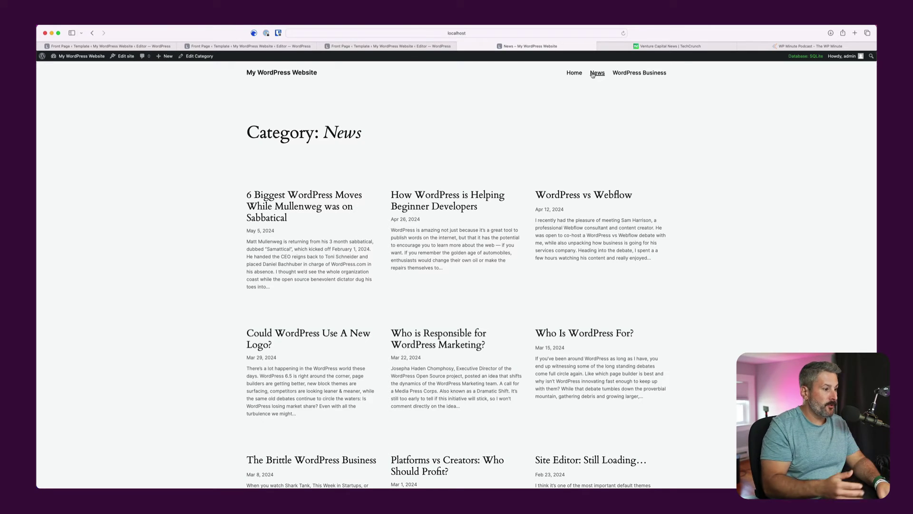
scroll(491, 261, down, 4)
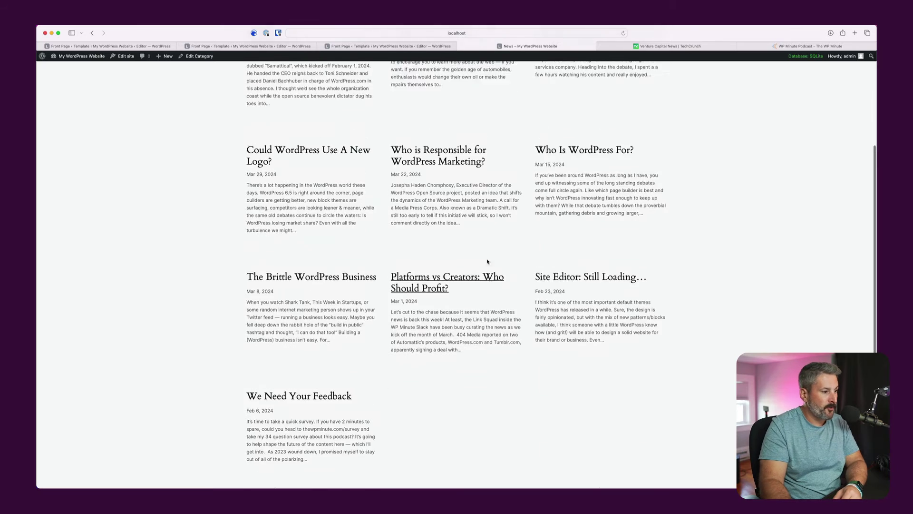
scroll(523, 236, up, 4)
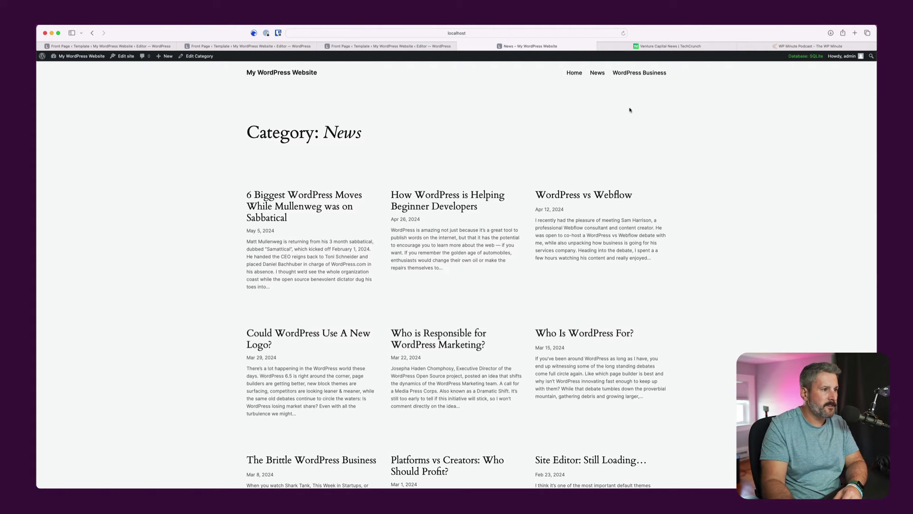
click(623, 74)
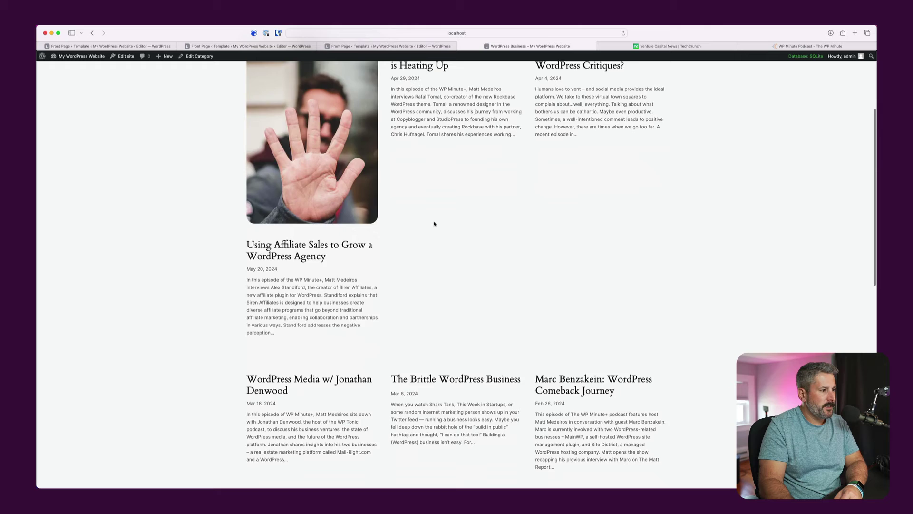
scroll(434, 223, down, 3)
scroll(473, 253, up, 8)
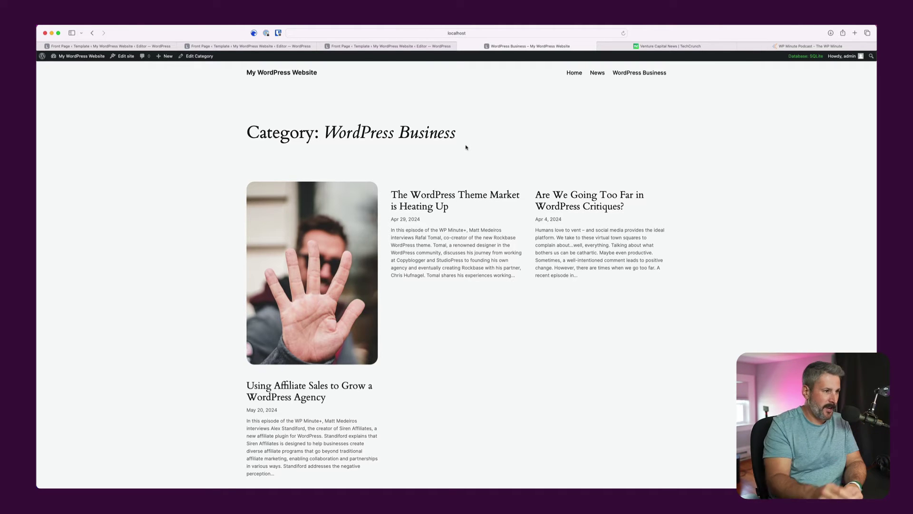
click(265, 73)
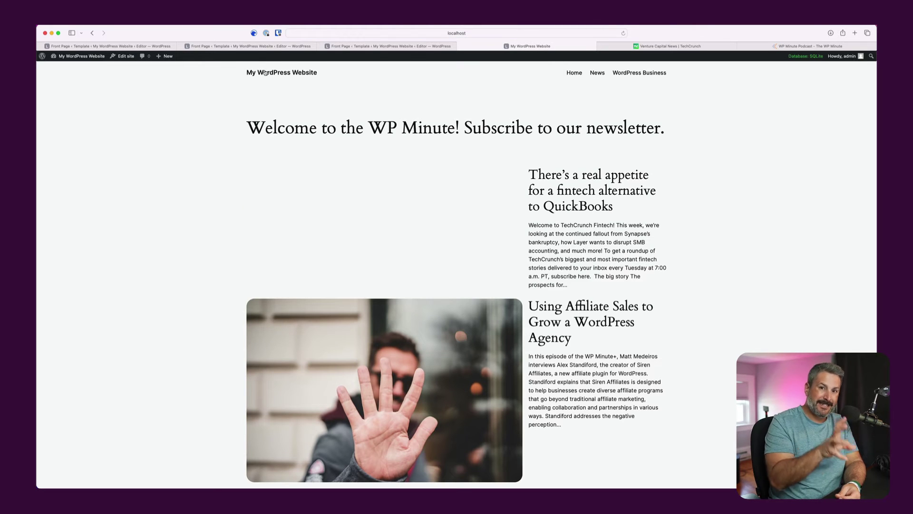
- Add a new Category Archives template that targets only the News category
click(124, 56)
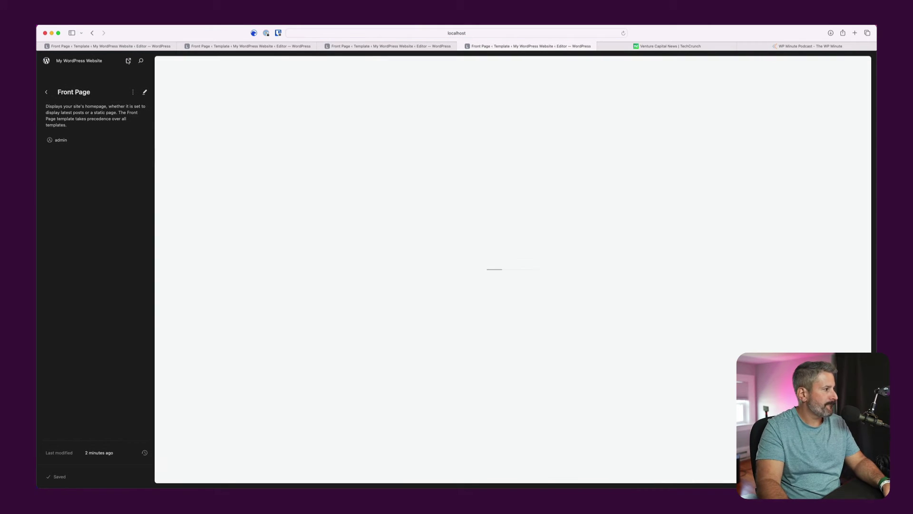
click(46, 92)
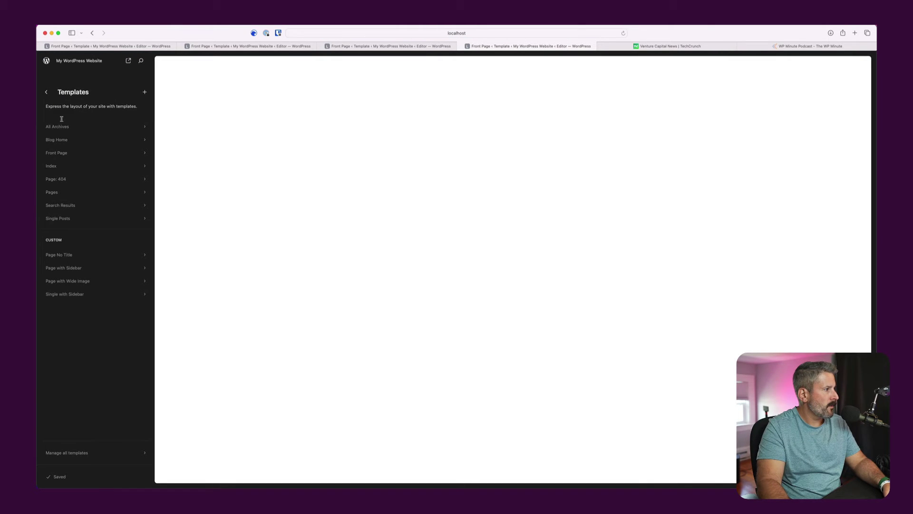
click(145, 93)
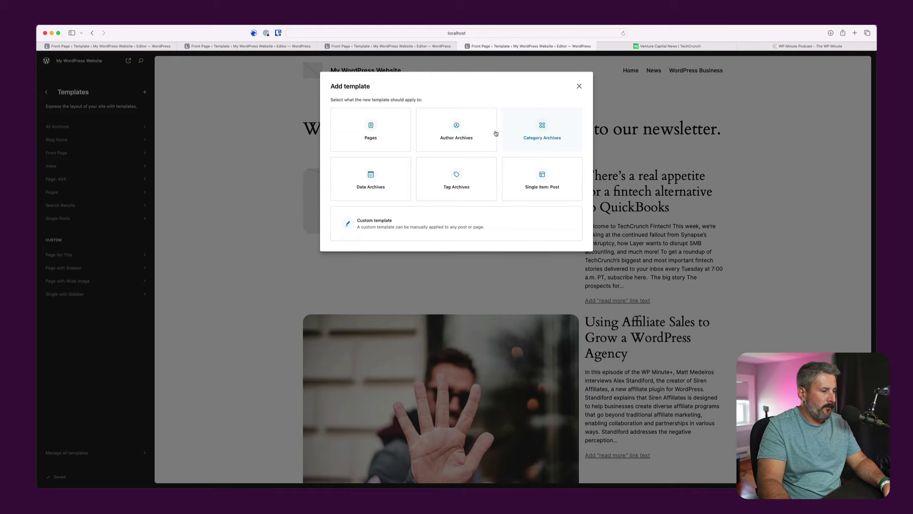
click(543, 139)
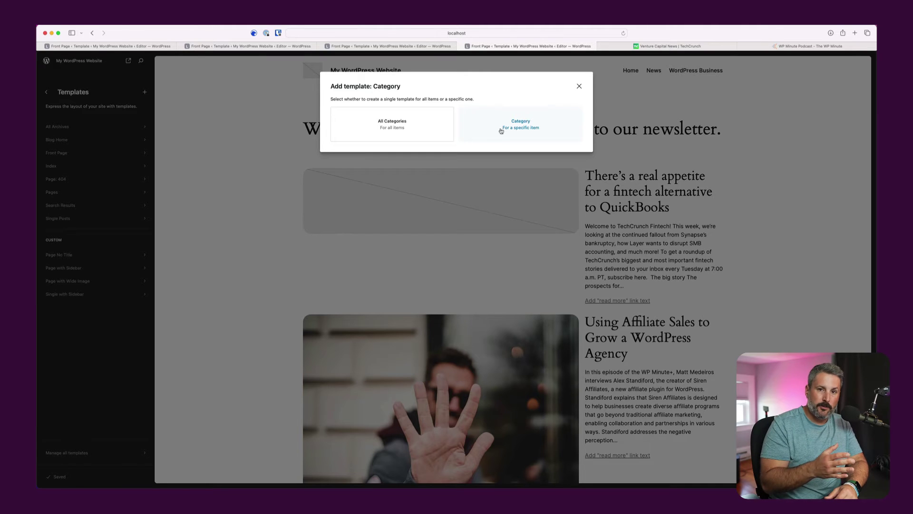
click(541, 130)
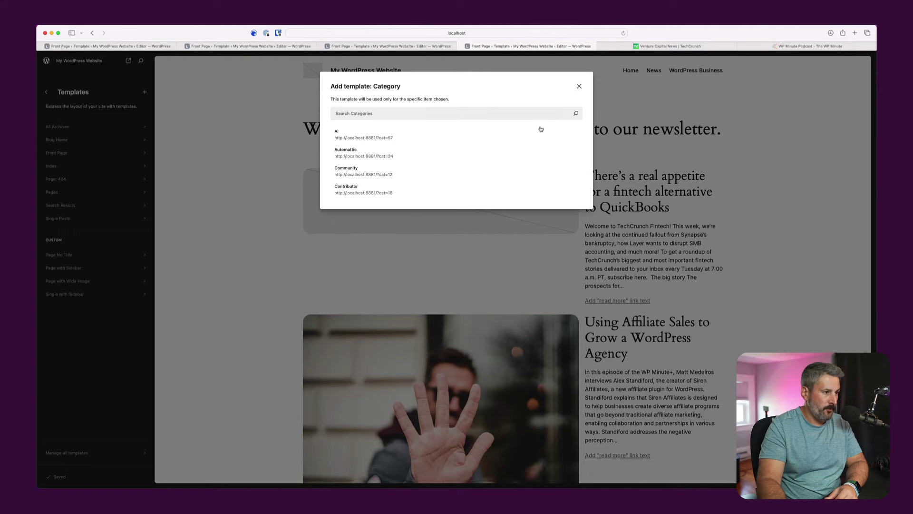
click(407, 114)
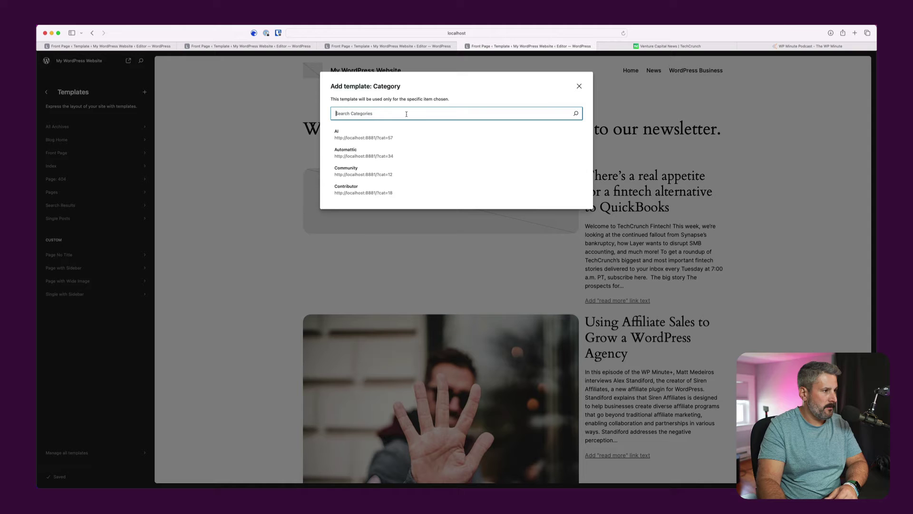
text(news)
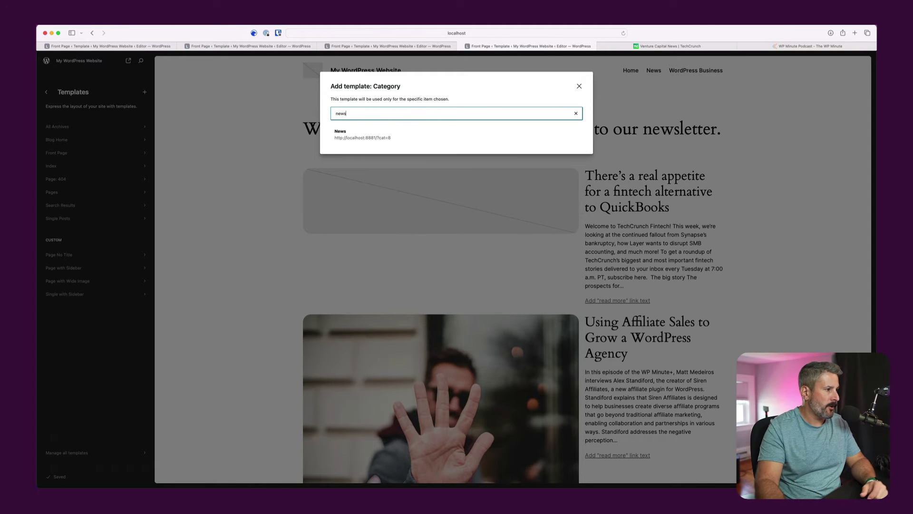
click(382, 136)
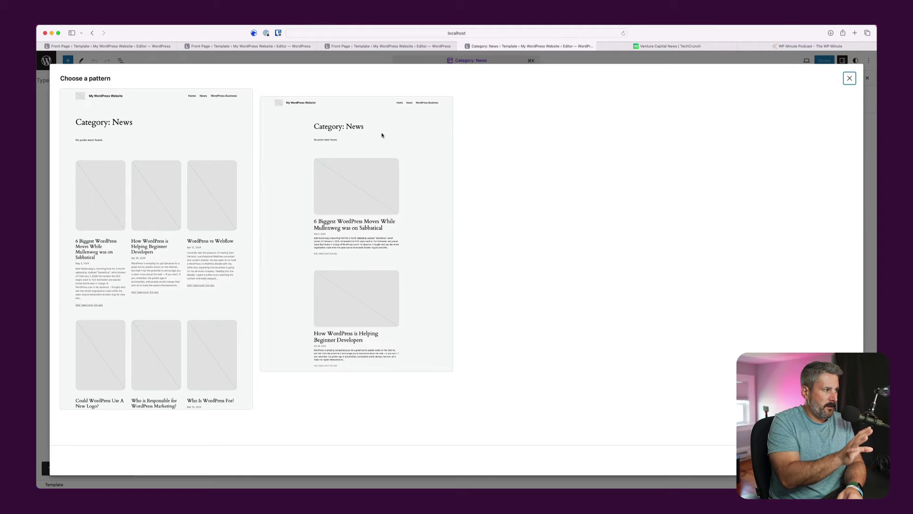
- Apply the first archive pattern and delete its Category: News archive title
click(156, 184)
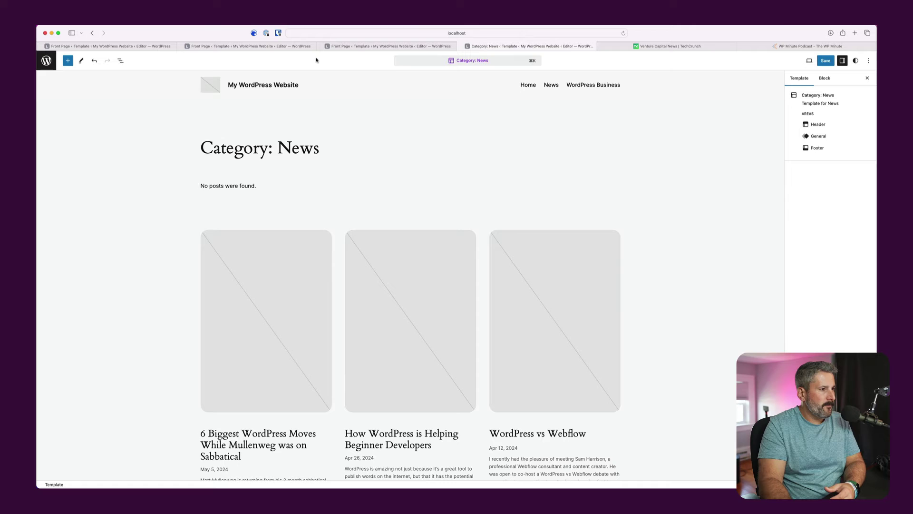
scroll(383, 403, down, 1)
scroll(332, 371, up, 1)
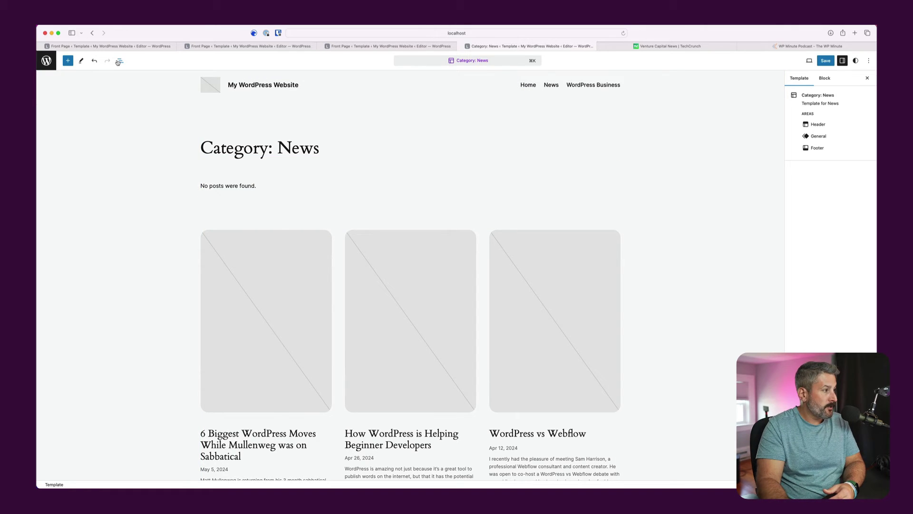
click(259, 137)
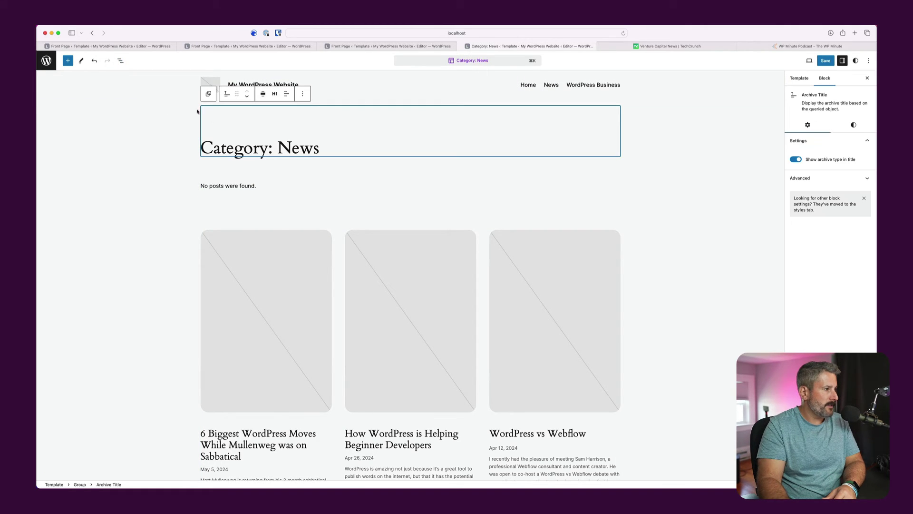
click(120, 60)
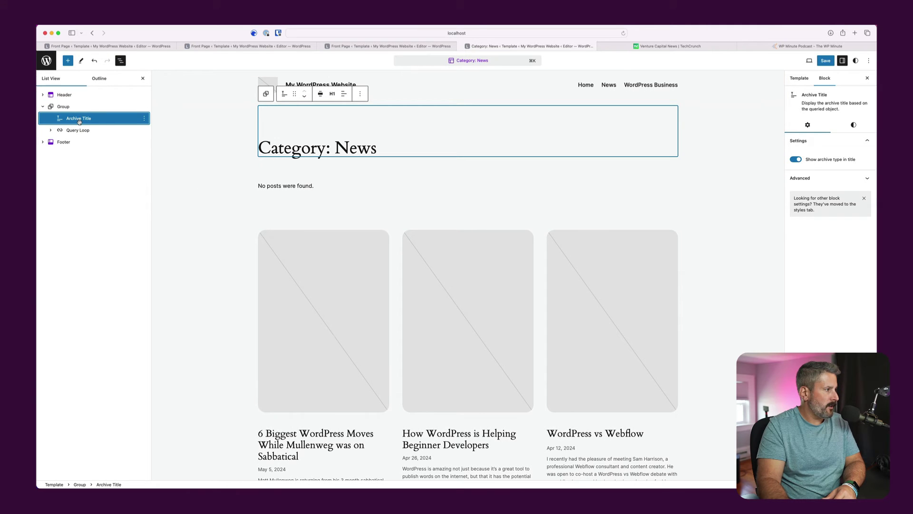
click(146, 119)
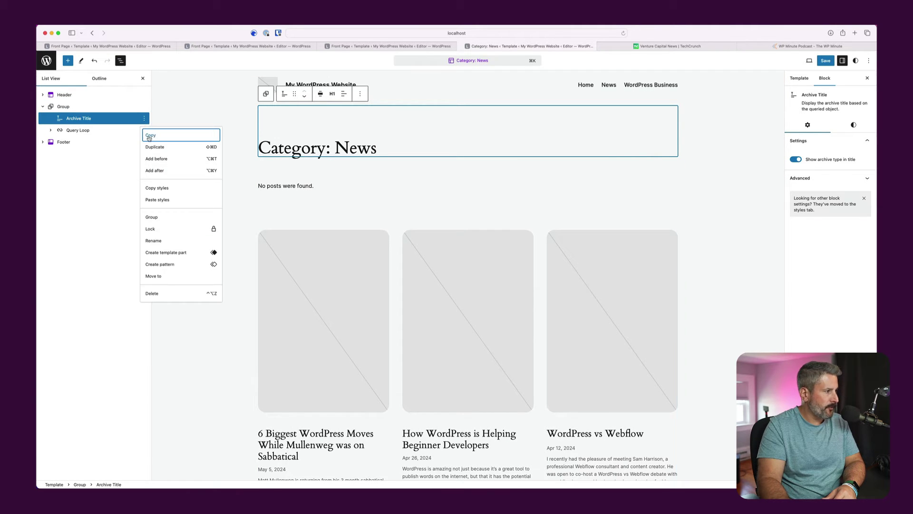
click(152, 292)
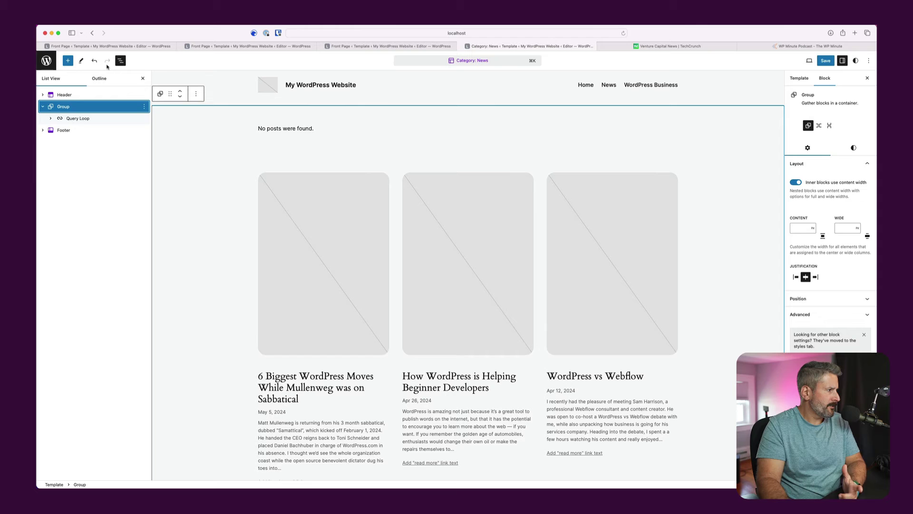
- Insert a 'WordPress News' heading and move it into the Group above the posts
click(68, 60)
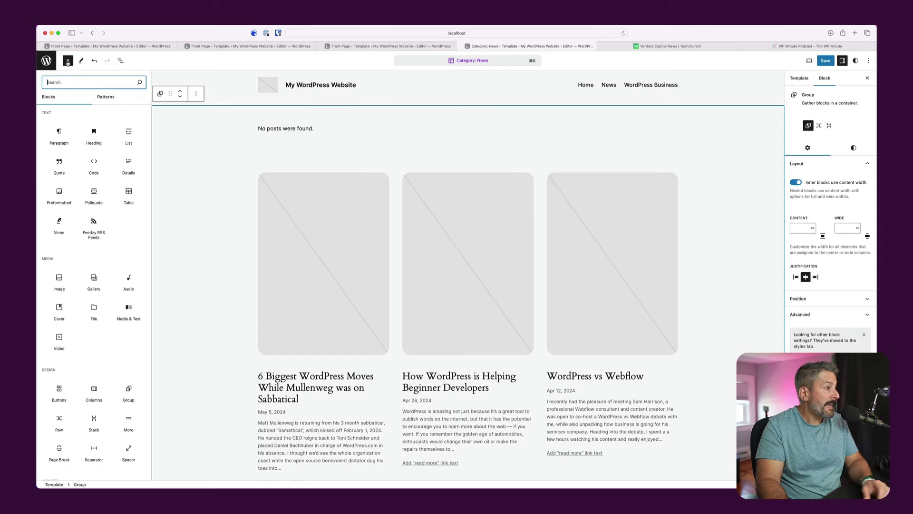
click(94, 135)
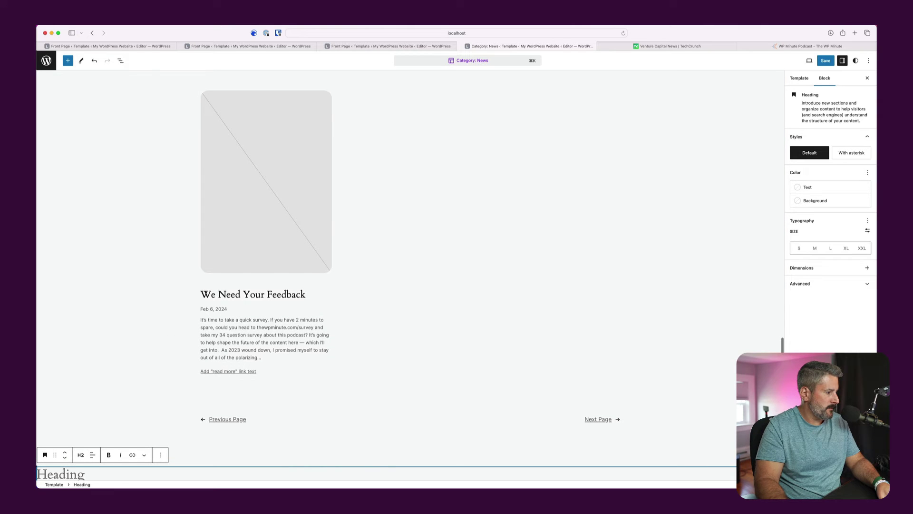
scroll(55, 474, down, 1)
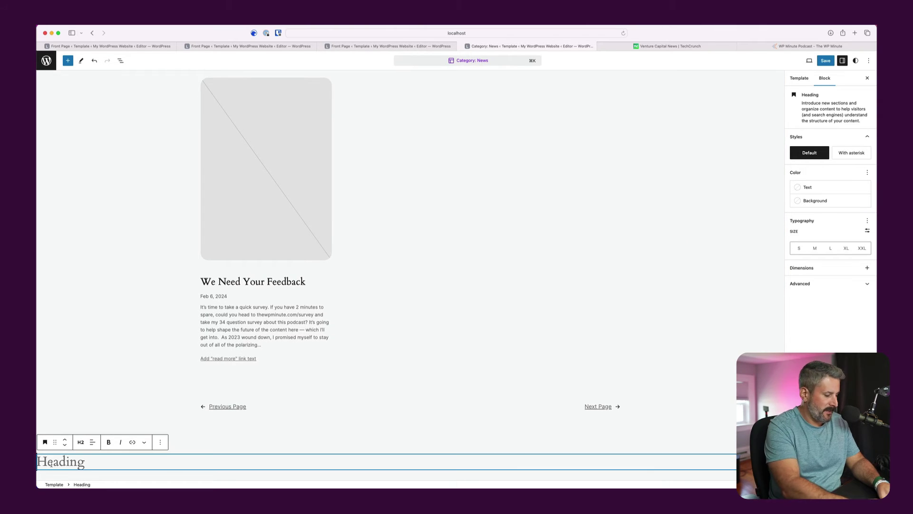
text(WordPress News)
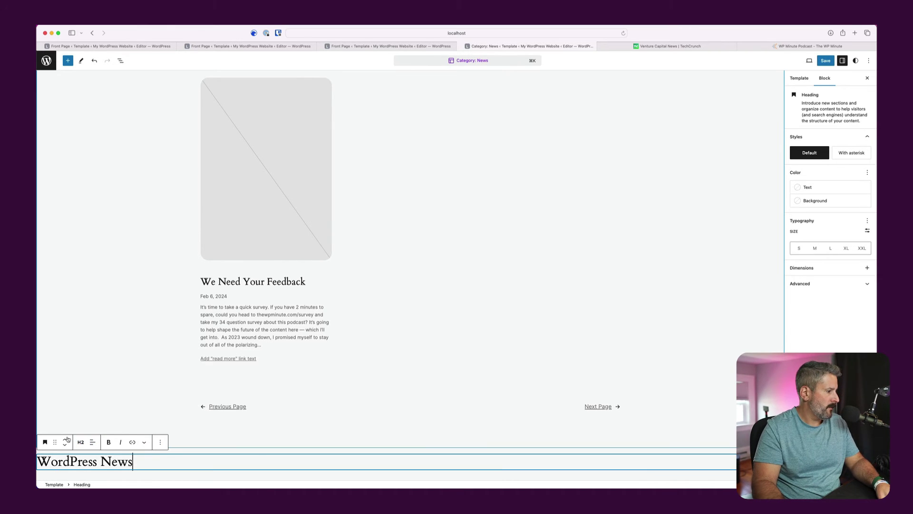
click(66, 438)
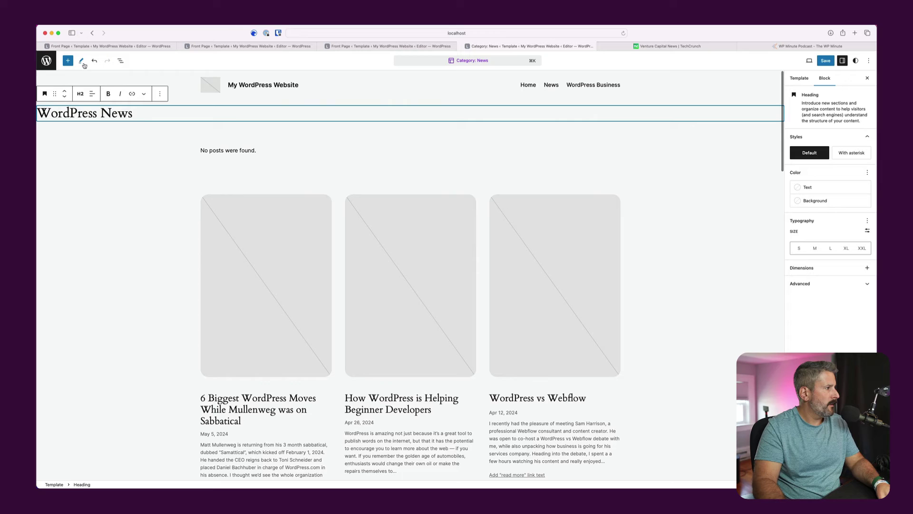
click(121, 60)
click(43, 118)
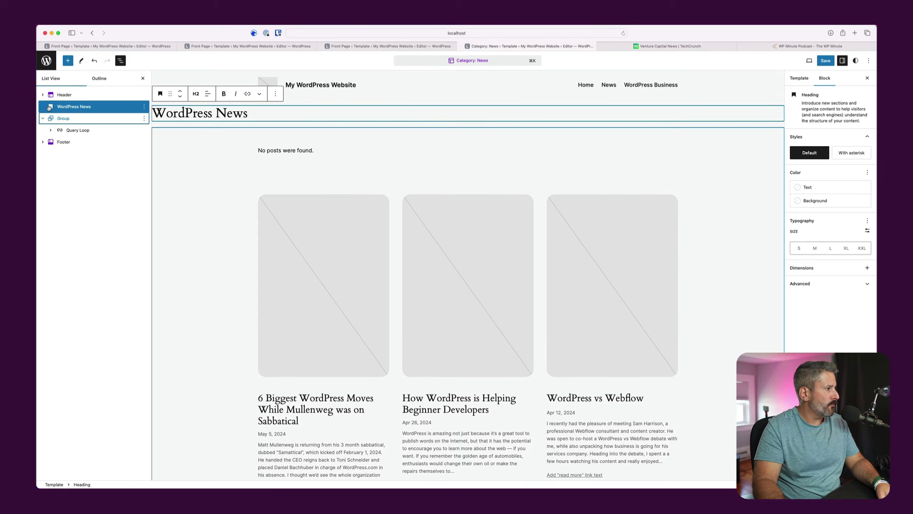
drag(71, 106, 71, 122)
click(341, 128)
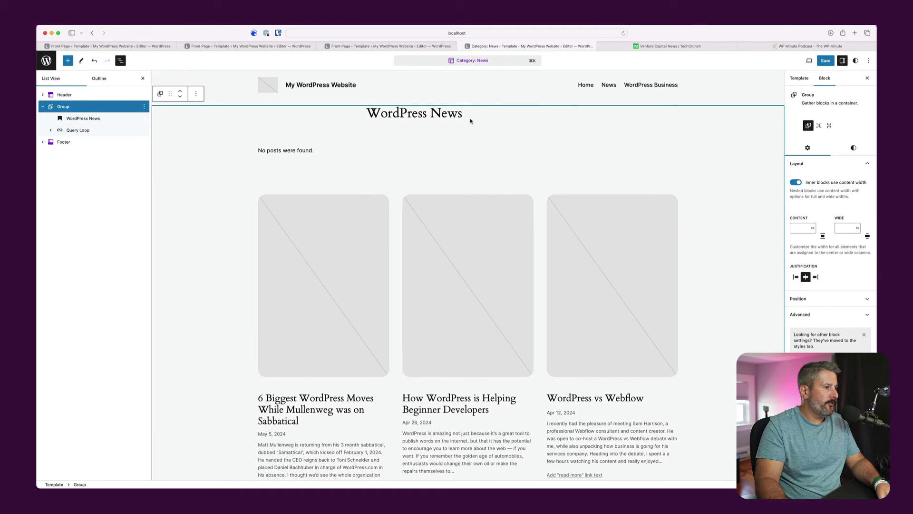
click(668, 46)
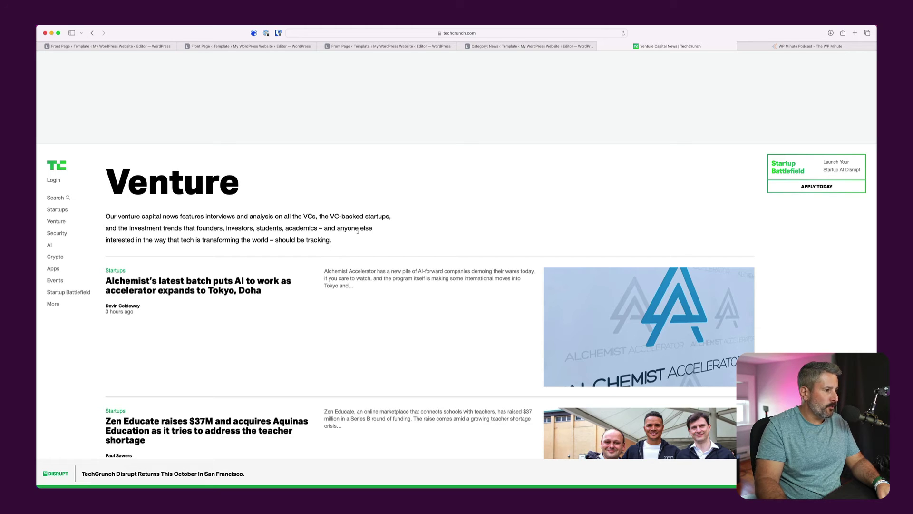
- Copy the Venture intro paragraph and paste it below the WordPress News heading
drag(108, 215, 333, 240)
key(super+c)
click(476, 46)
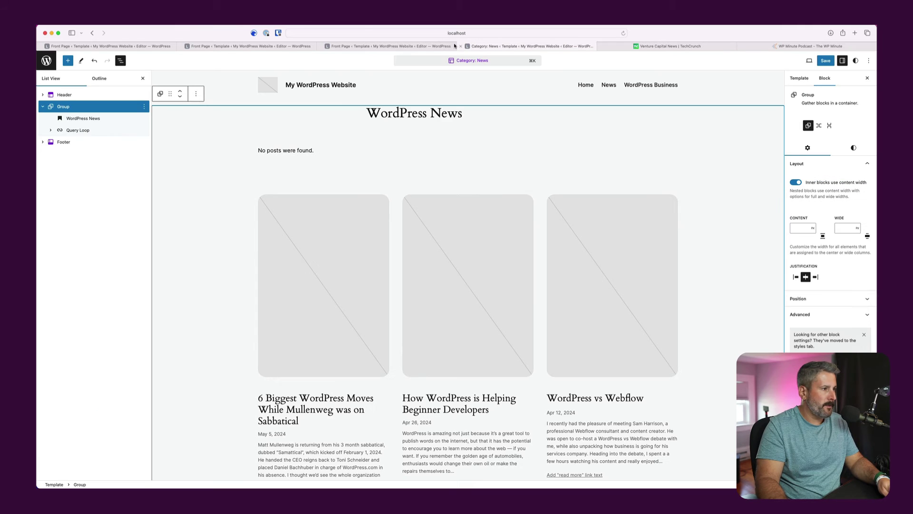
click(464, 122)
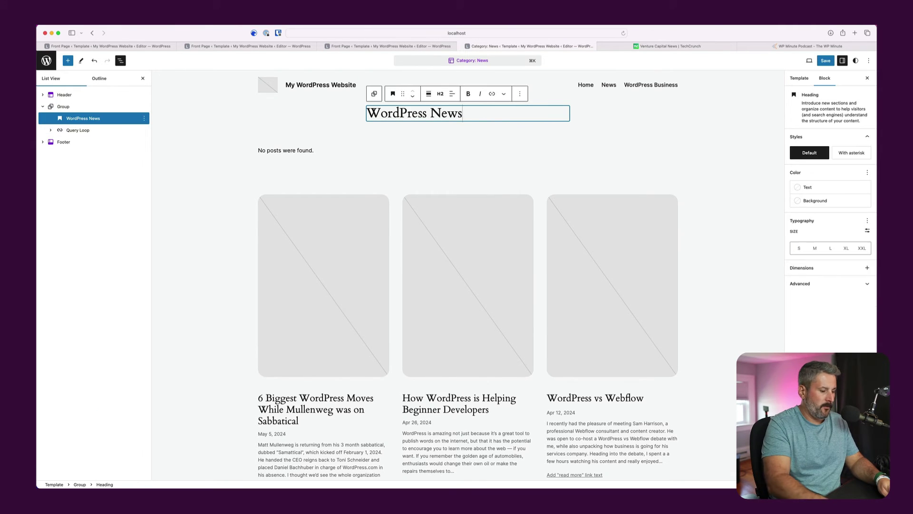
key(Return)
key(super+v)
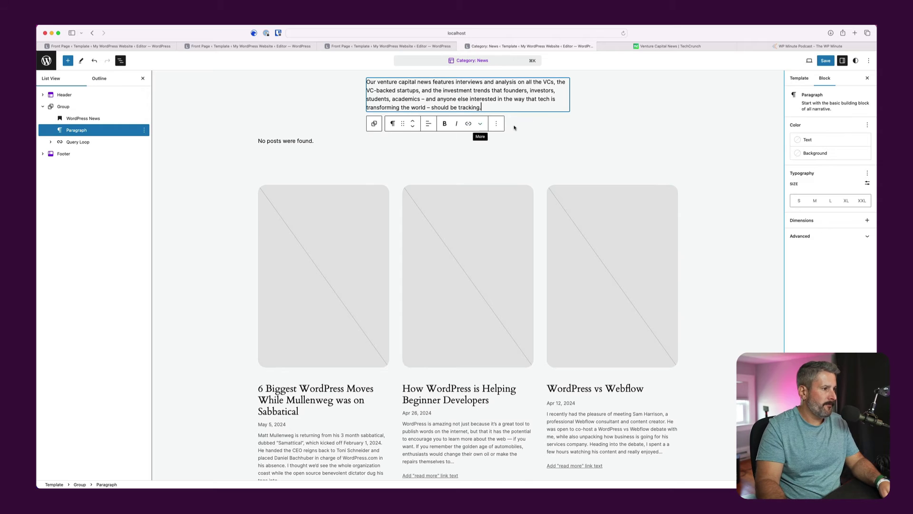
scroll(587, 138, up, 2)
click(587, 137)
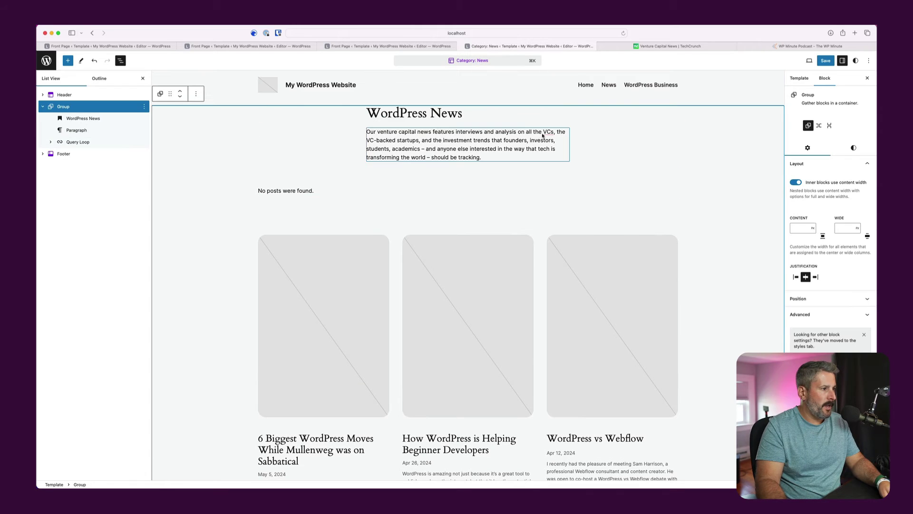
- Add a button labelled 'Subscribe to the newsletter to never miss an article' under the heading
click(479, 116)
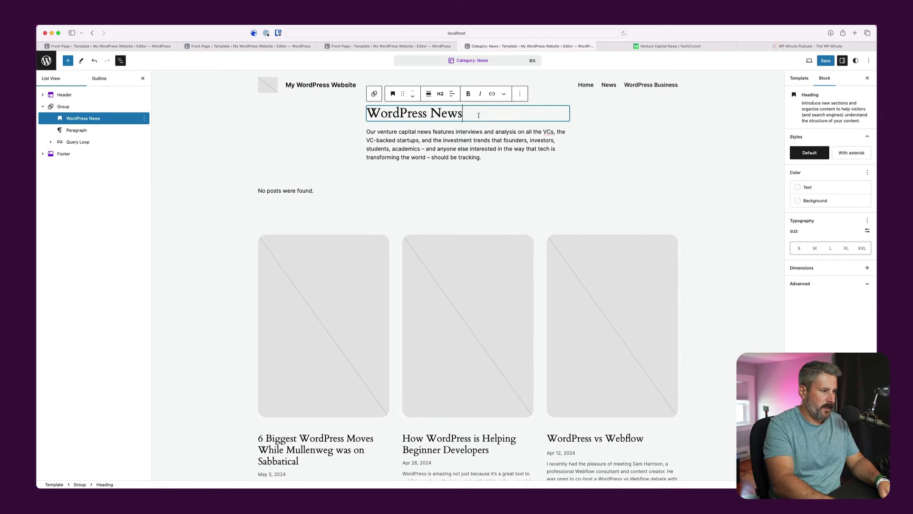
key(Return)
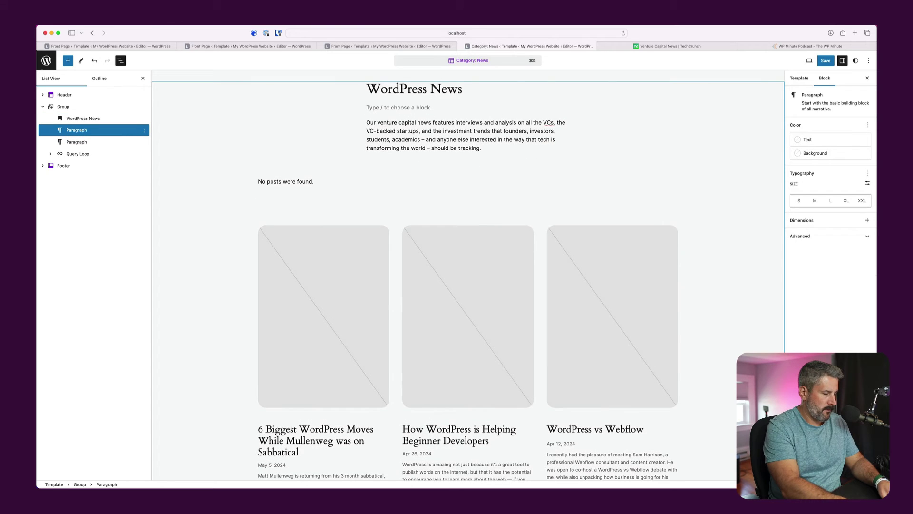
text(sub)
key(BackSpace)
key(BackSpace)
key(BackSpace)
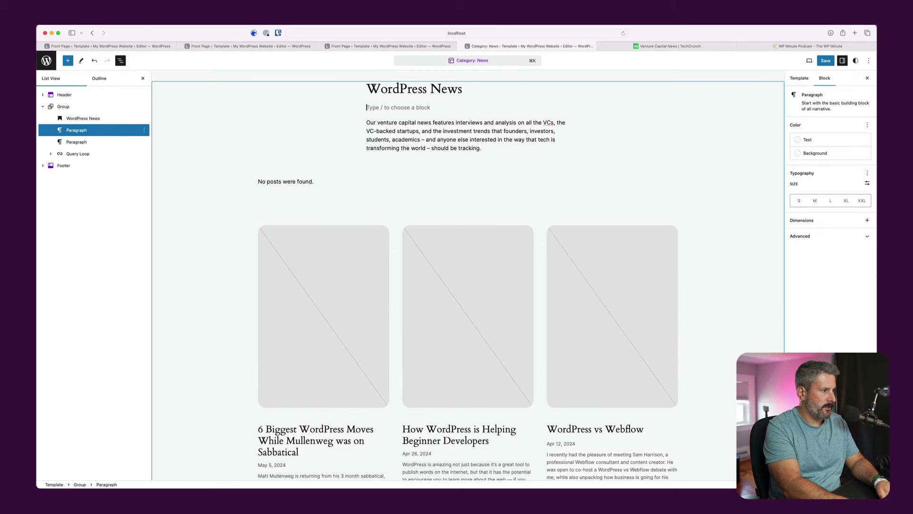
text(/but)
click(413, 93)
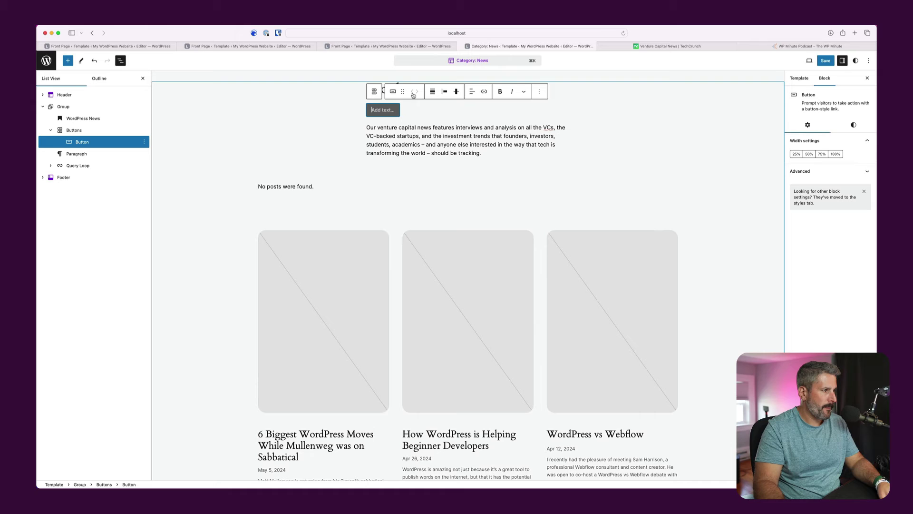
text(Subscribe)
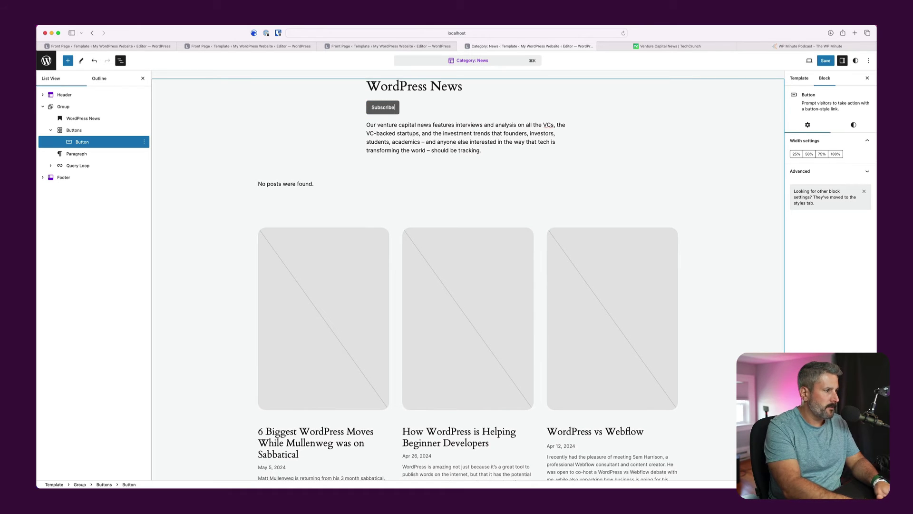
text( to the)
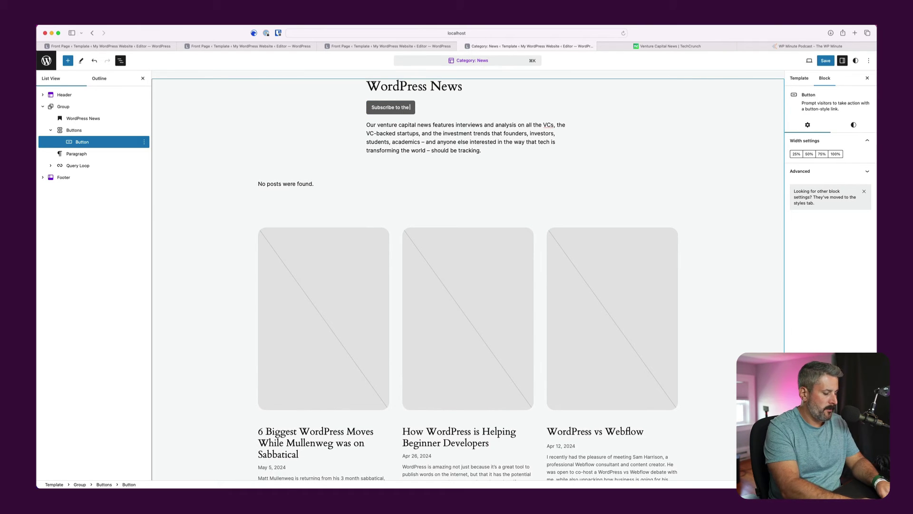
text( newsletter to)
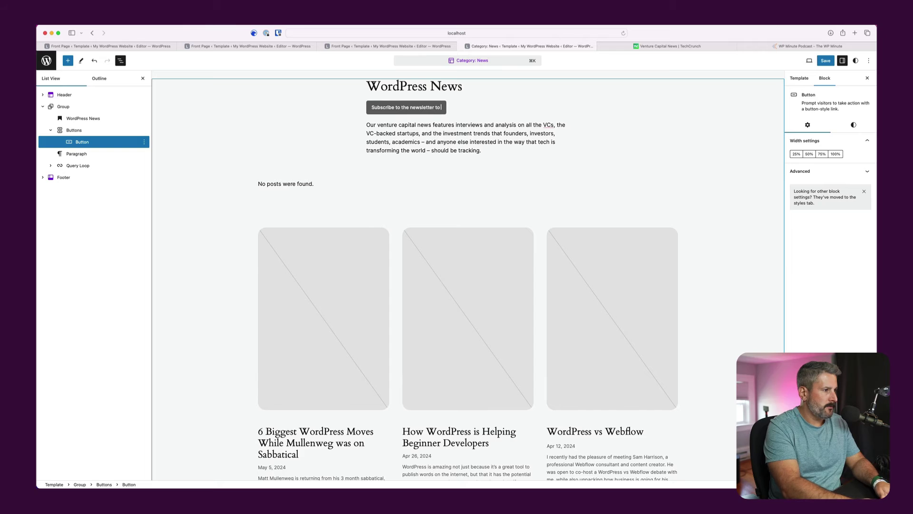
text( never miss an ar)
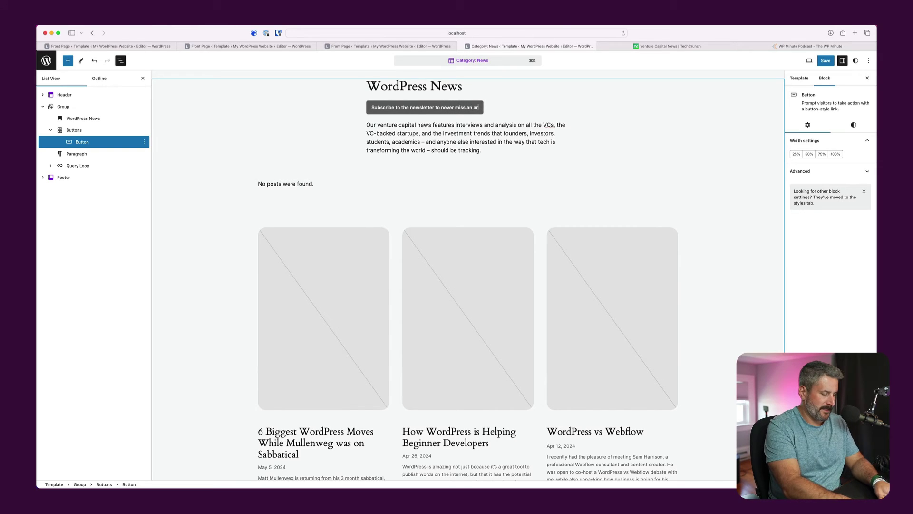
text(ticle)
click(532, 142)
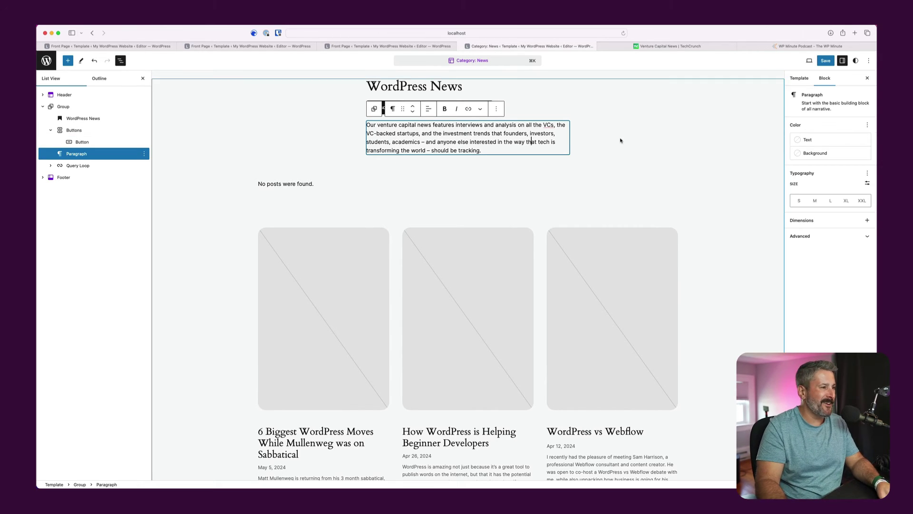
scroll(621, 140, up, 1)
- Save the Category: News template and scroll through the heading, button, blurb and post grid
click(826, 60)
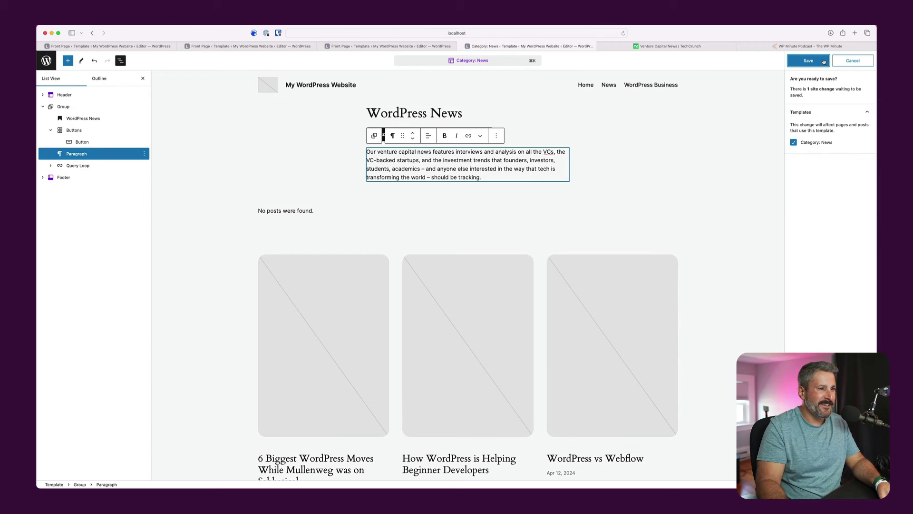
click(824, 62)
click(697, 172)
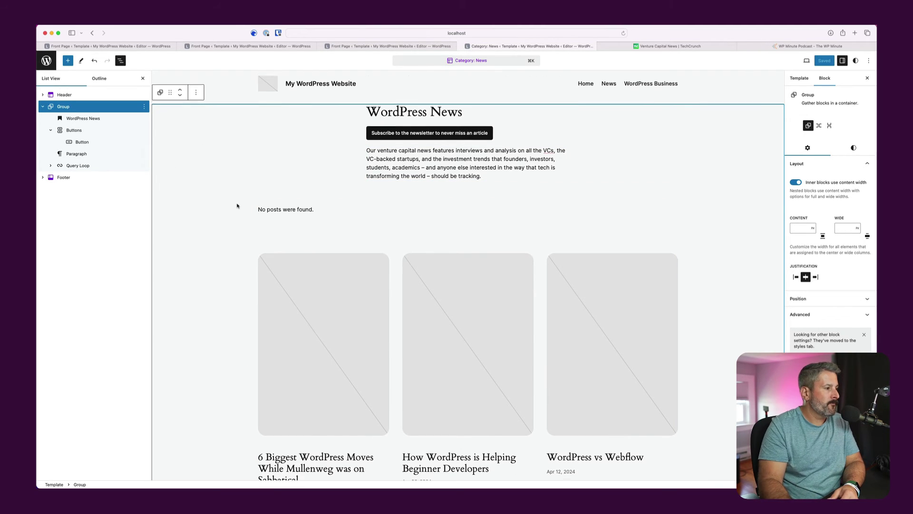
scroll(239, 204, down, 5)
scroll(239, 204, up, 5)
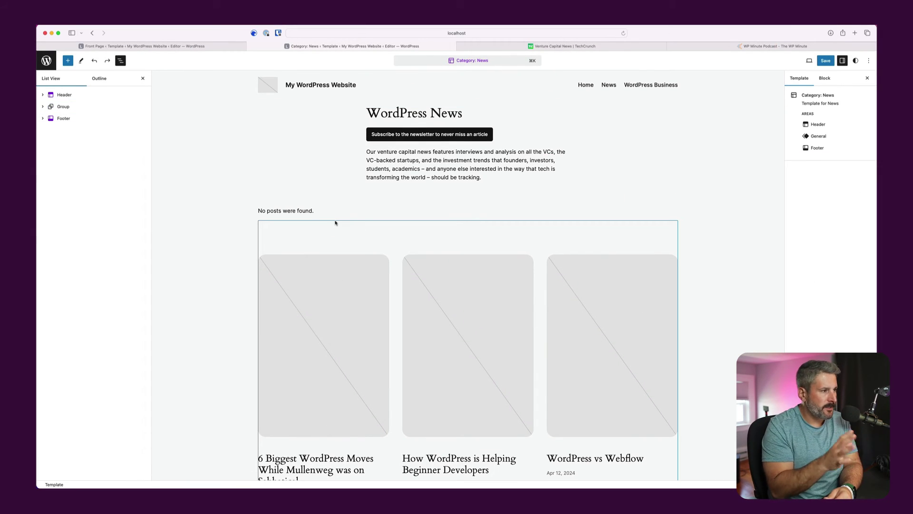
scroll(342, 342, down, 3)
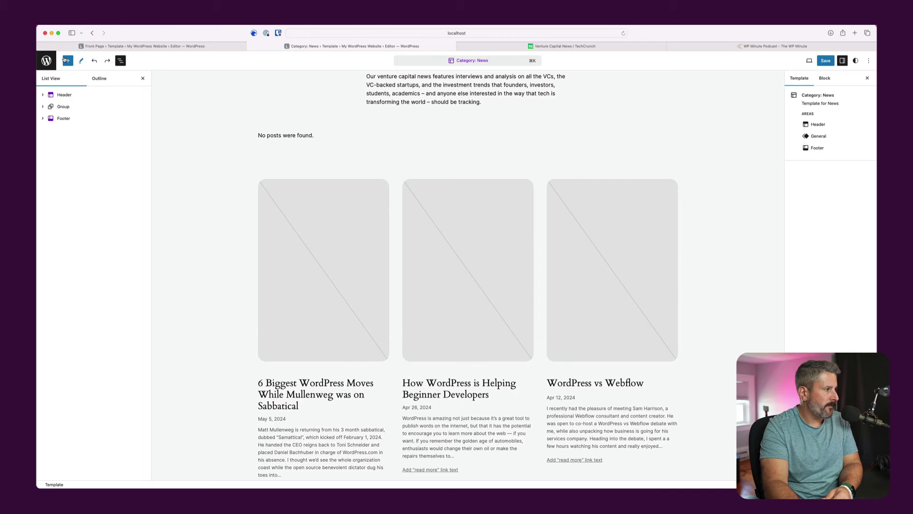
- Replace the Query Loop with the Watch, Read, Listen pattern
click(55, 106)
click(43, 107)
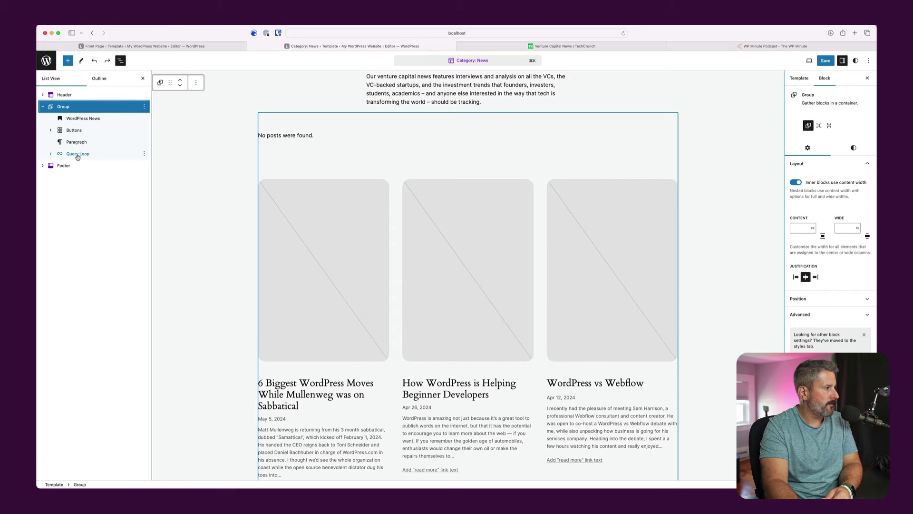
click(78, 154)
click(144, 154)
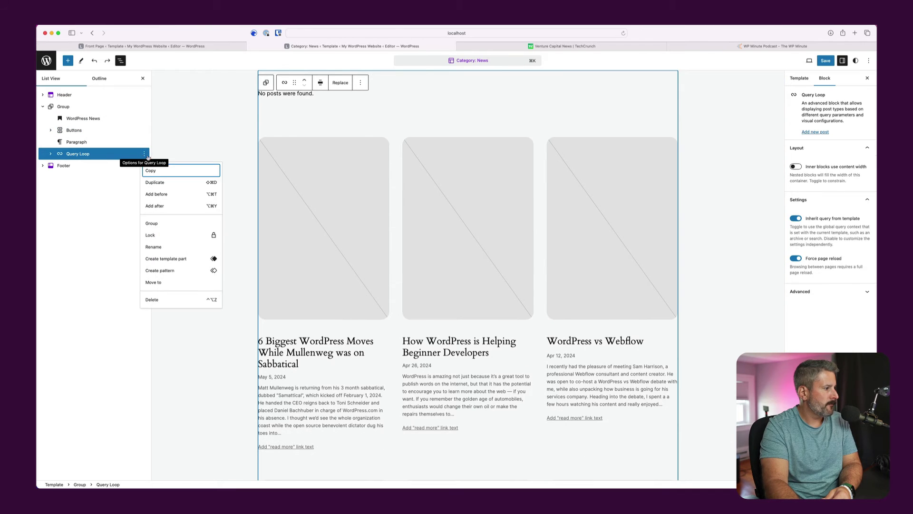
click(339, 84)
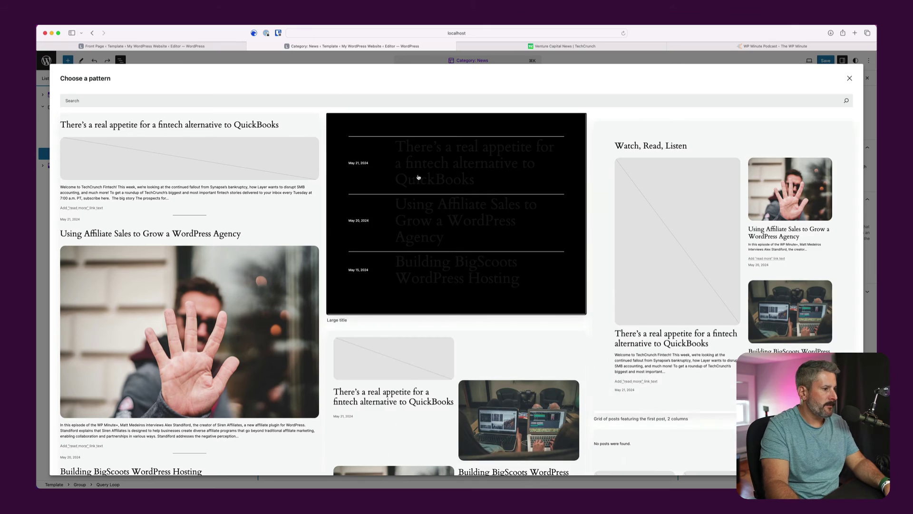
scroll(478, 285, down, 10)
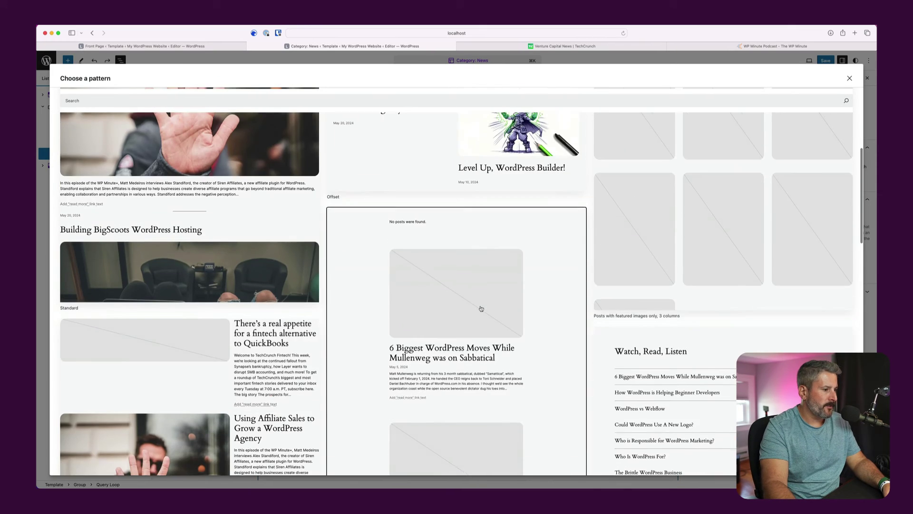
scroll(476, 309, down, 15)
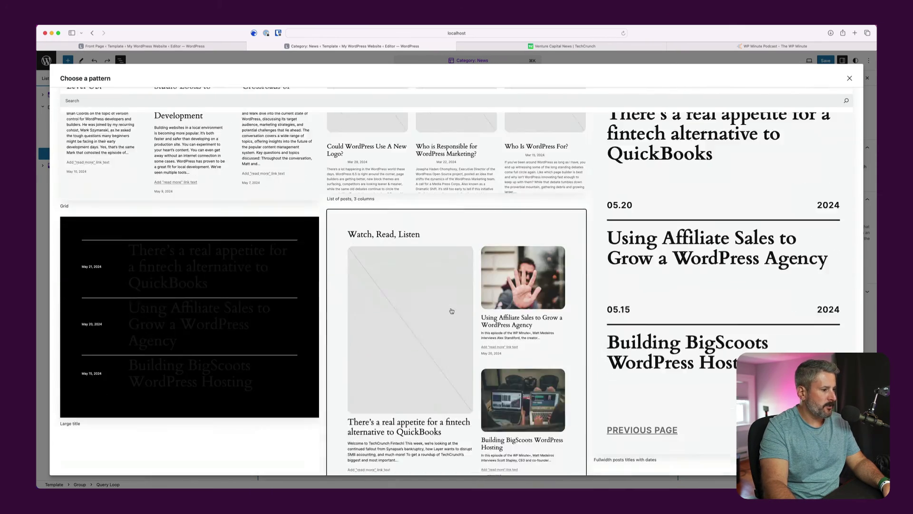
scroll(451, 311, down, 2)
click(453, 253)
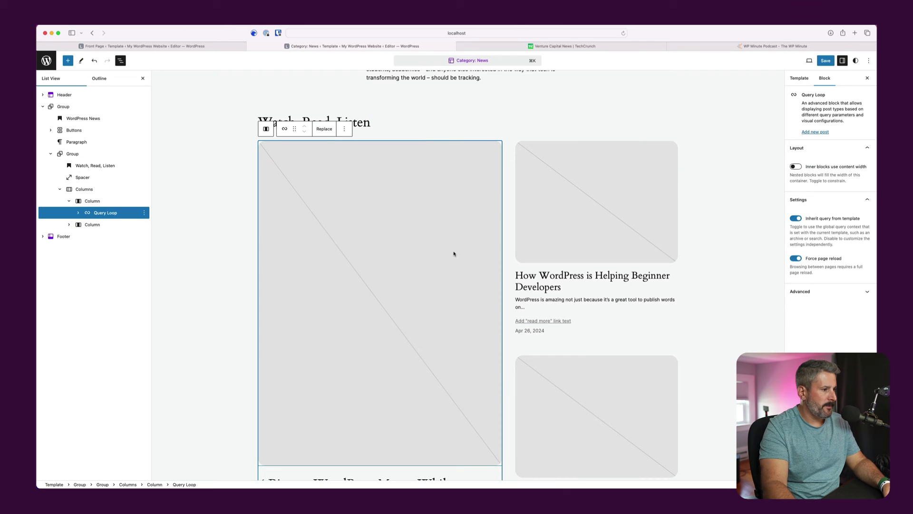
- Delete the pattern's Watch, Read, Listen heading and its spacer
click(138, 166)
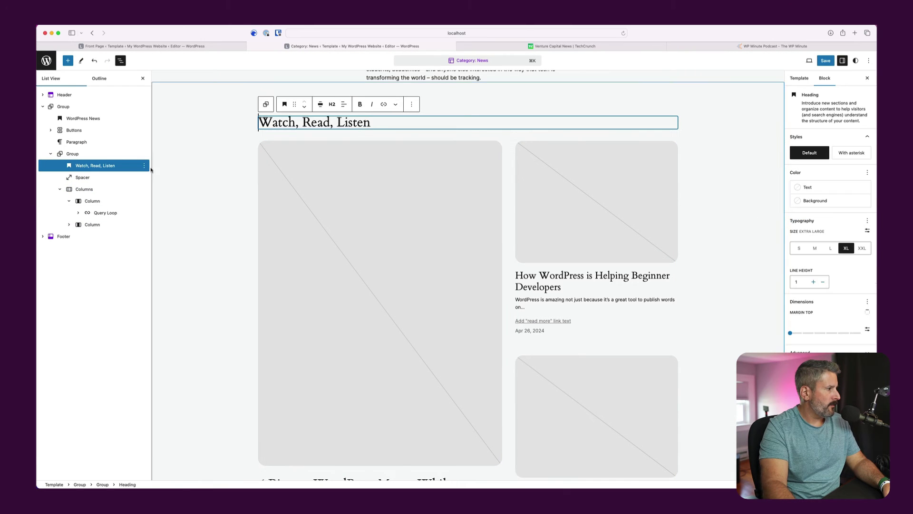
click(144, 166)
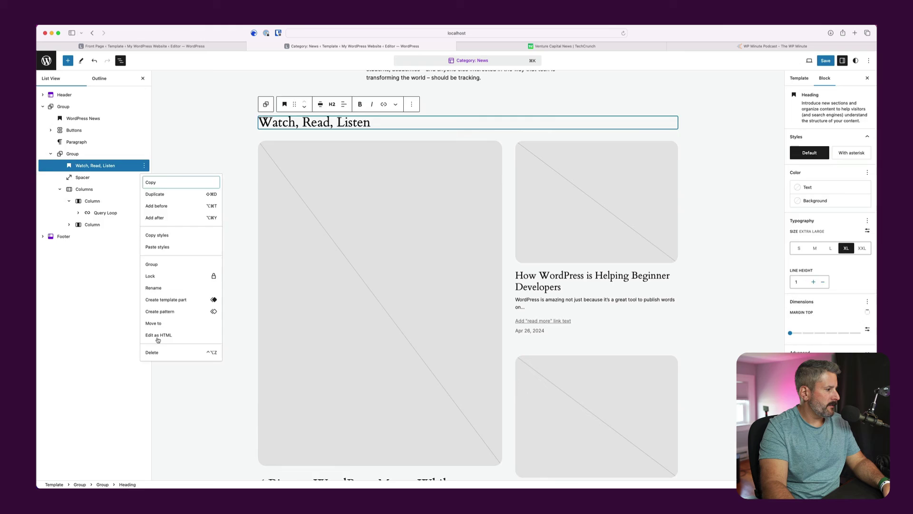
click(155, 353)
click(143, 166)
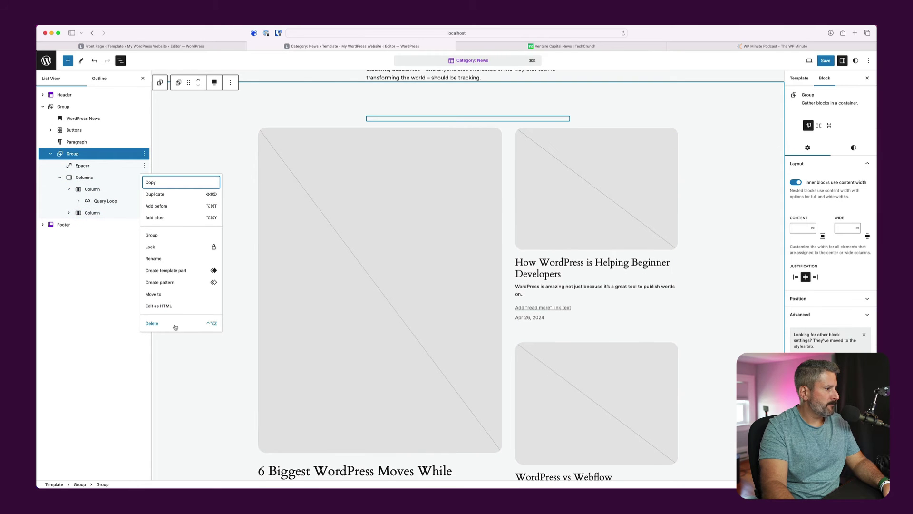
click(175, 323)
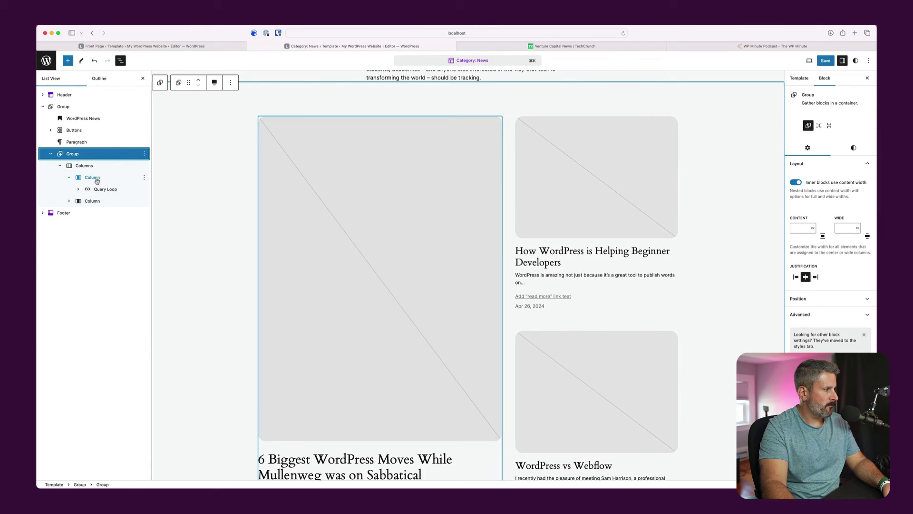
click(101, 192)
- Limit the left column's post excerpts to 26 words
click(78, 188)
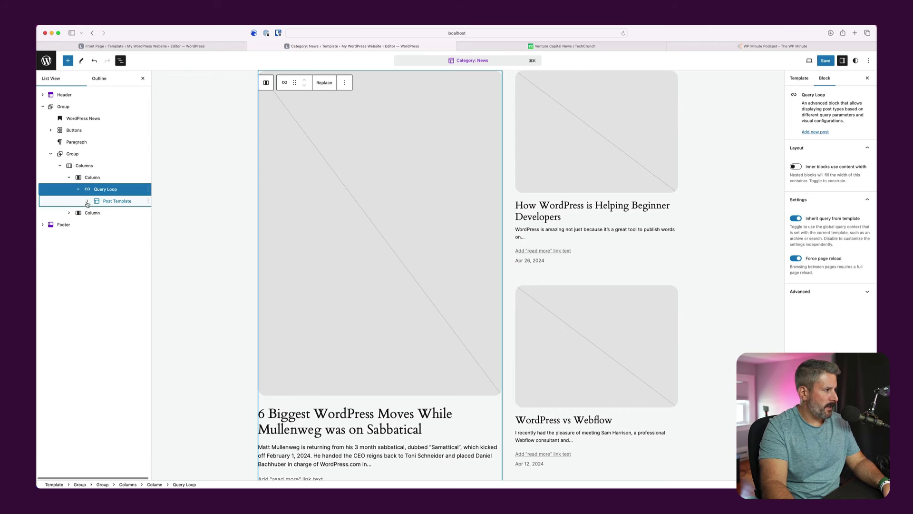
click(88, 201)
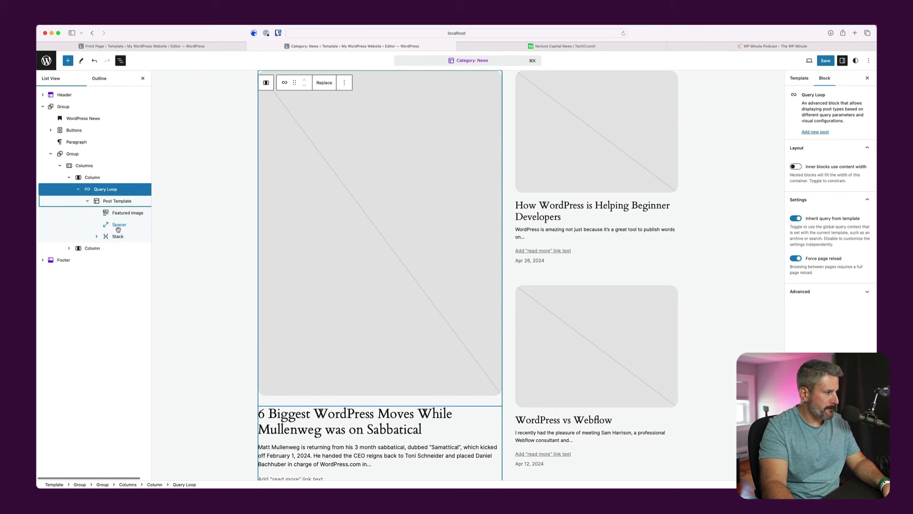
click(96, 236)
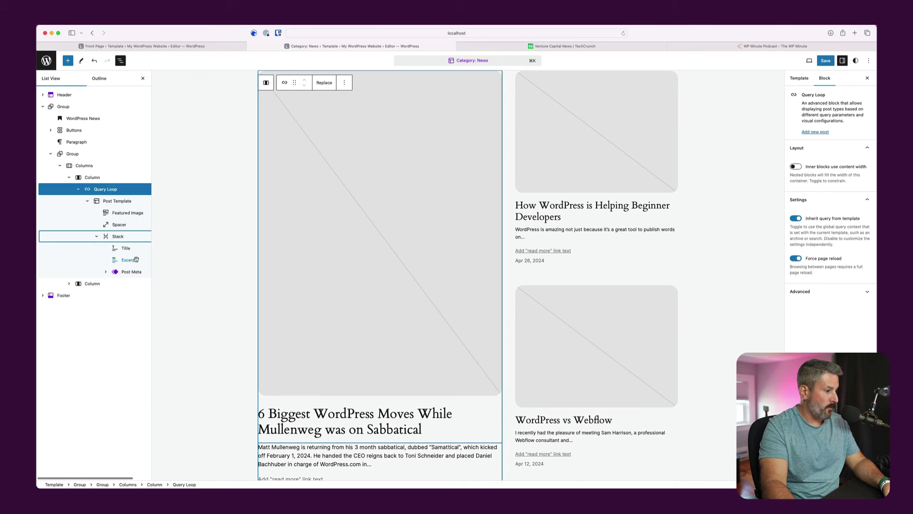
click(135, 260)
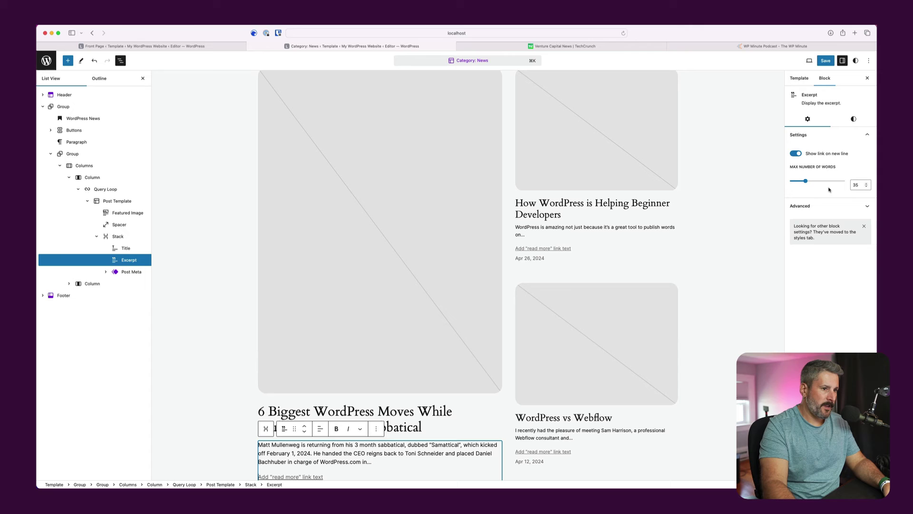
drag(805, 181, 800, 181)
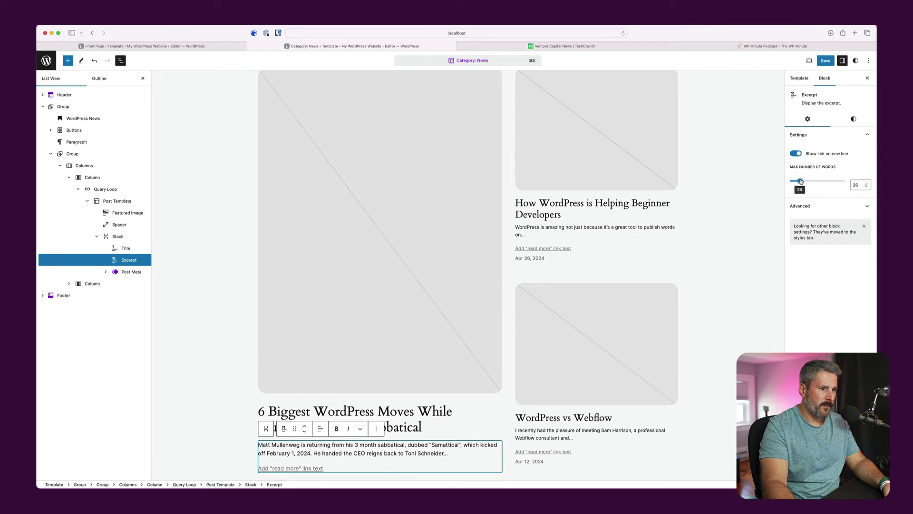
scroll(387, 300, down, 5)
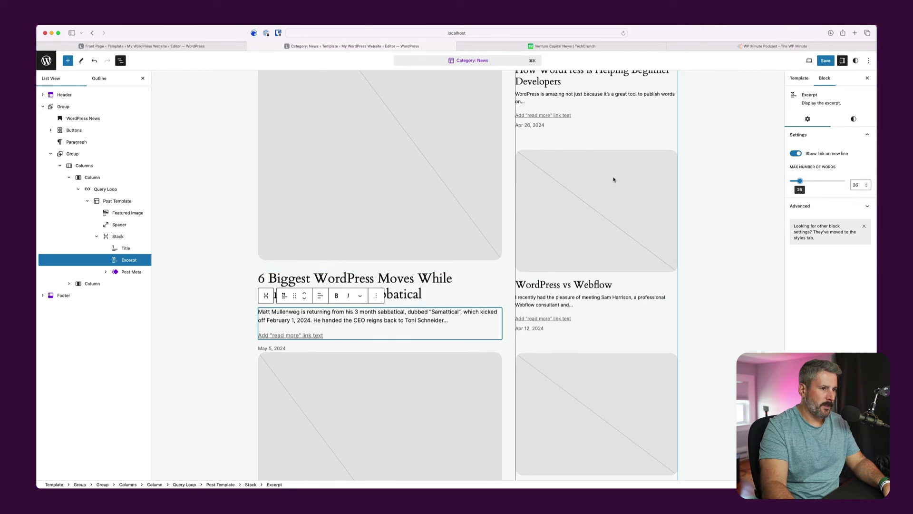
- Raise the right column's post excerpt length to 52 words
click(69, 284)
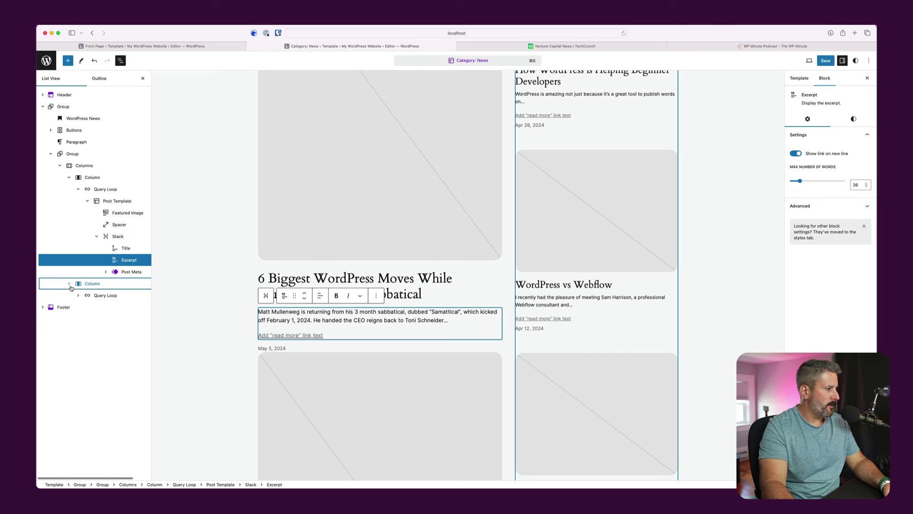
click(78, 296)
click(87, 308)
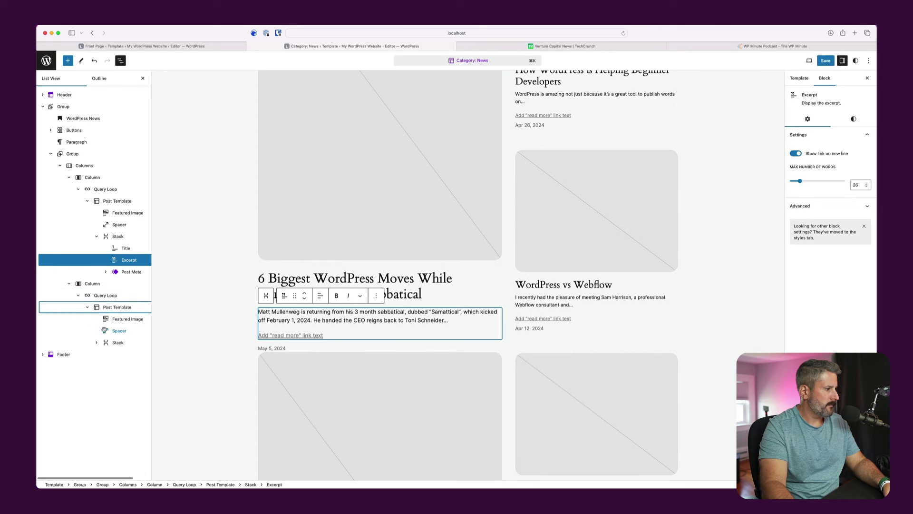
click(96, 342)
click(127, 367)
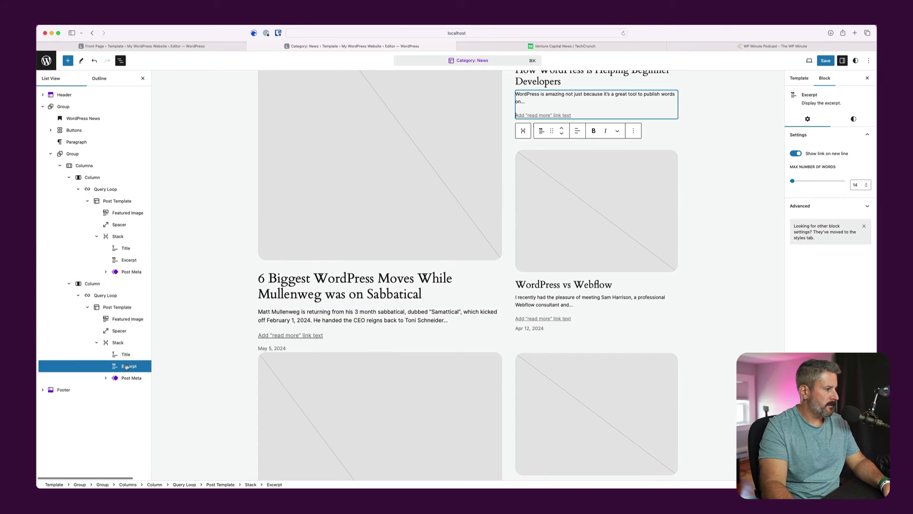
drag(792, 181, 815, 181)
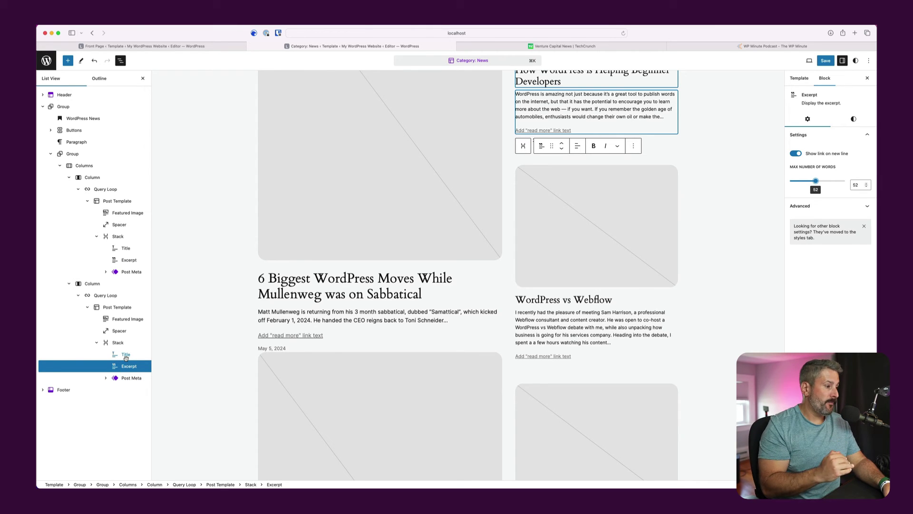
- Delete the Date block from the post meta
click(106, 378)
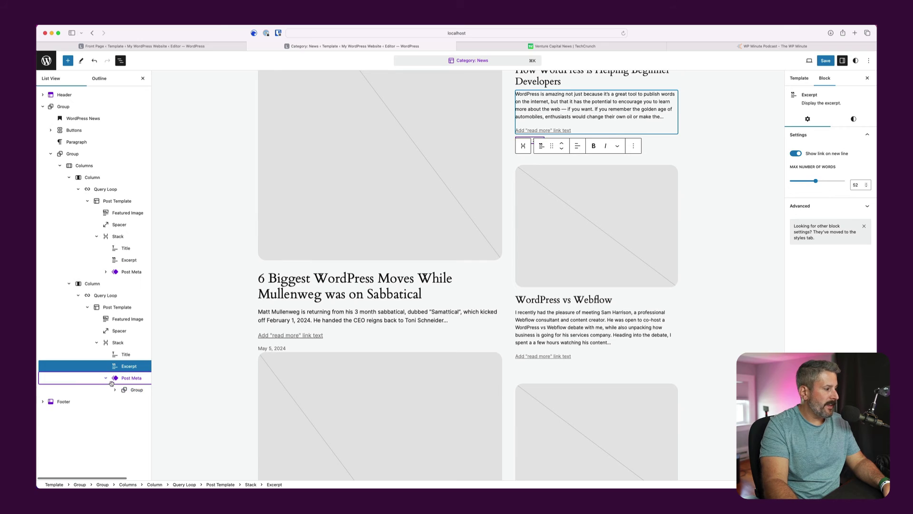
click(114, 401)
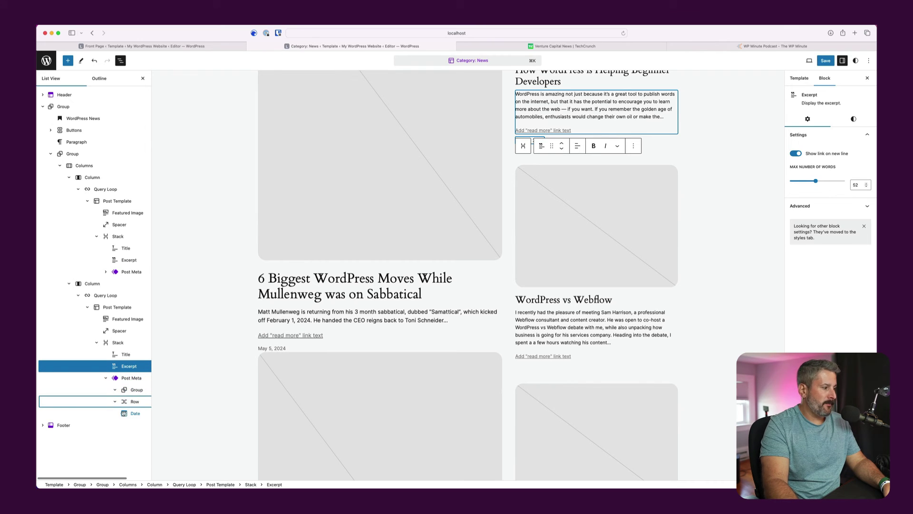
right_click(135, 413)
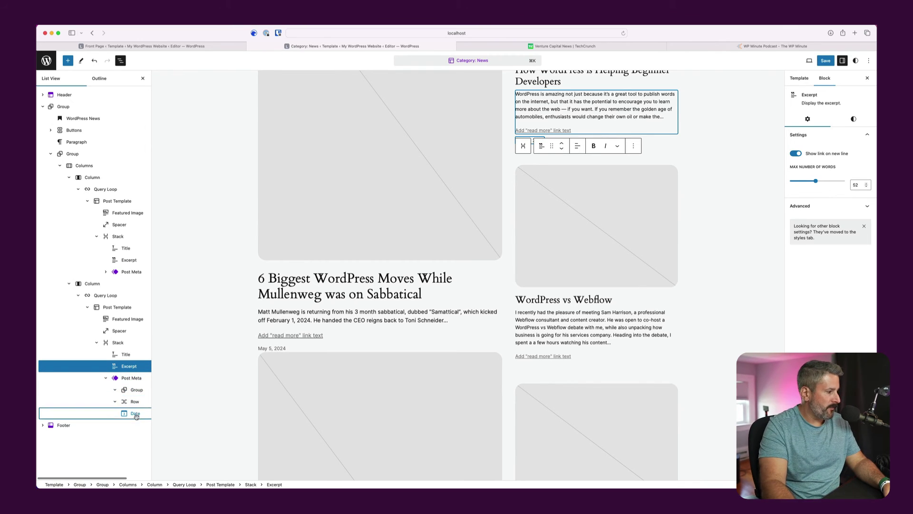
click(155, 408)
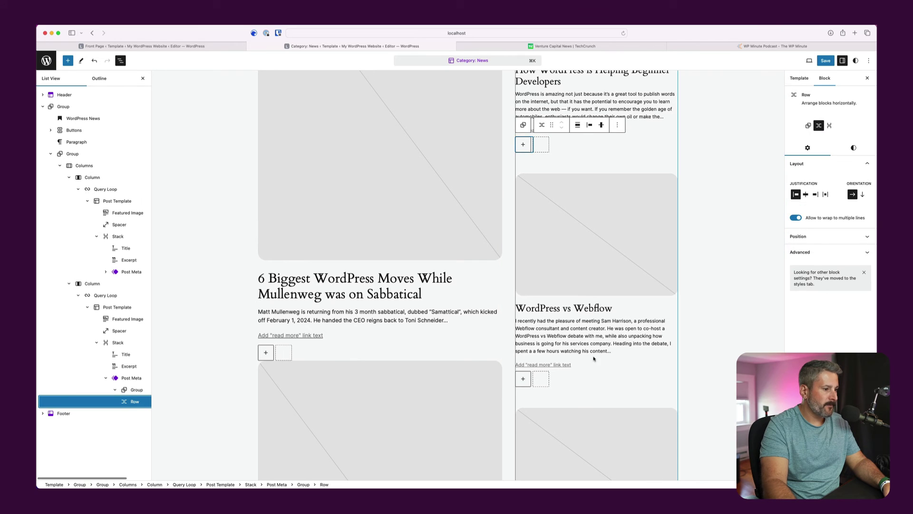
click(688, 374)
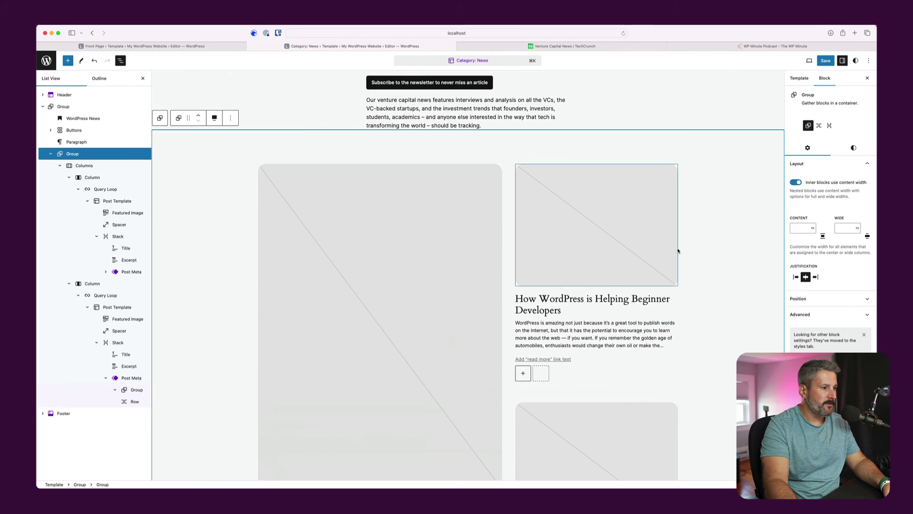
- Review the two-column layout and save the template with Cmd+S
scroll(685, 361, up, 3)
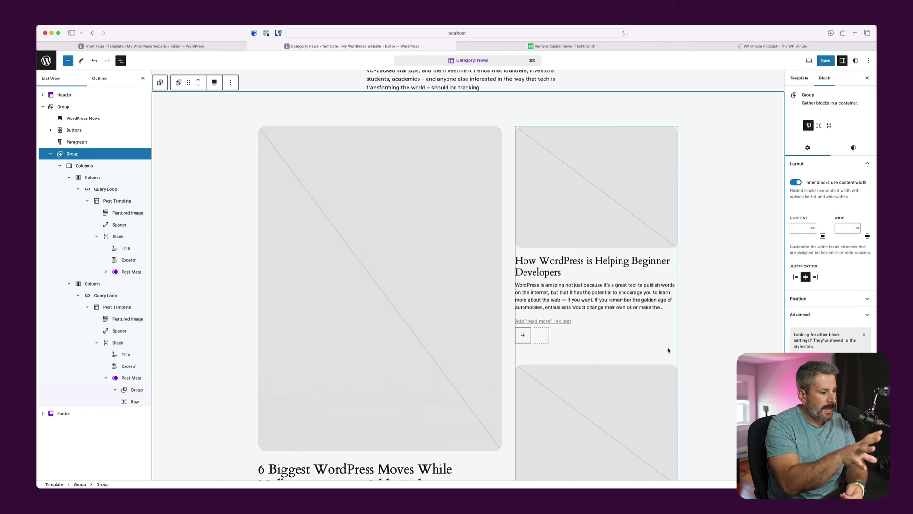
scroll(626, 316, up, 3)
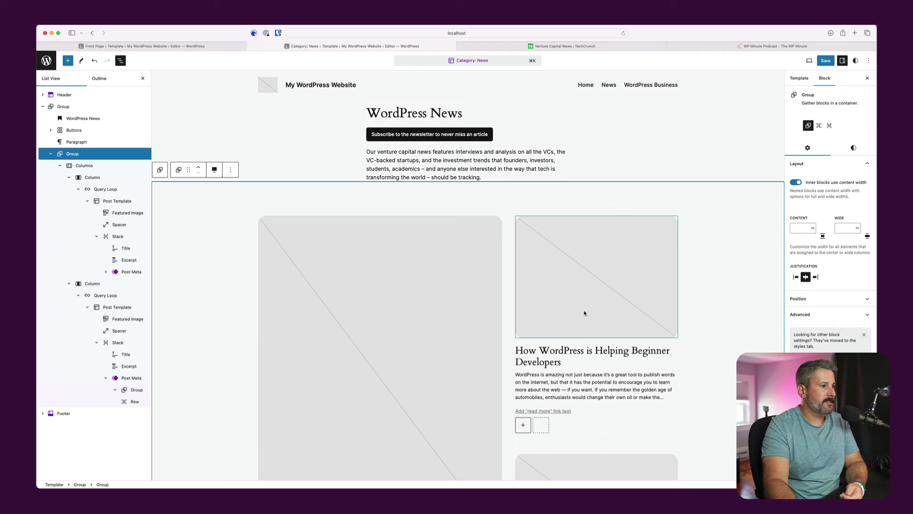
key(super+s)
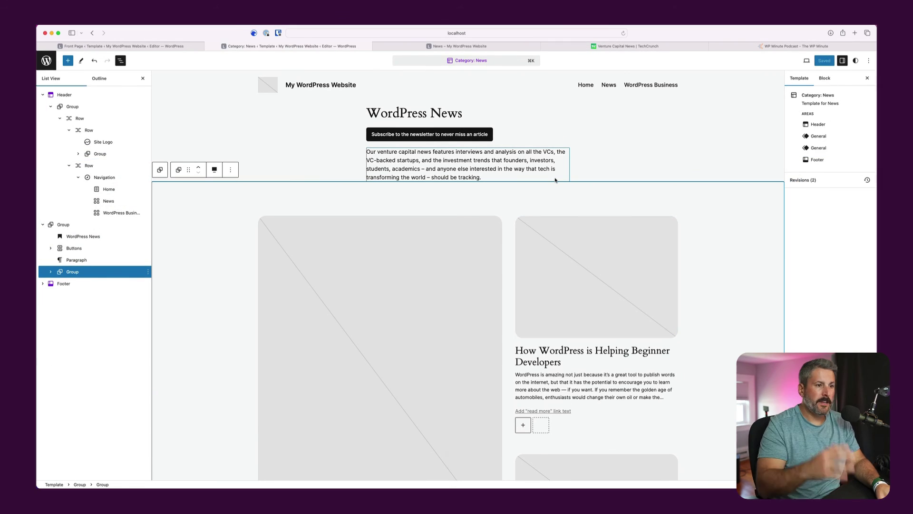
- Open the live site in a new tab and scroll the homepage
click(807, 61)
click(750, 119)
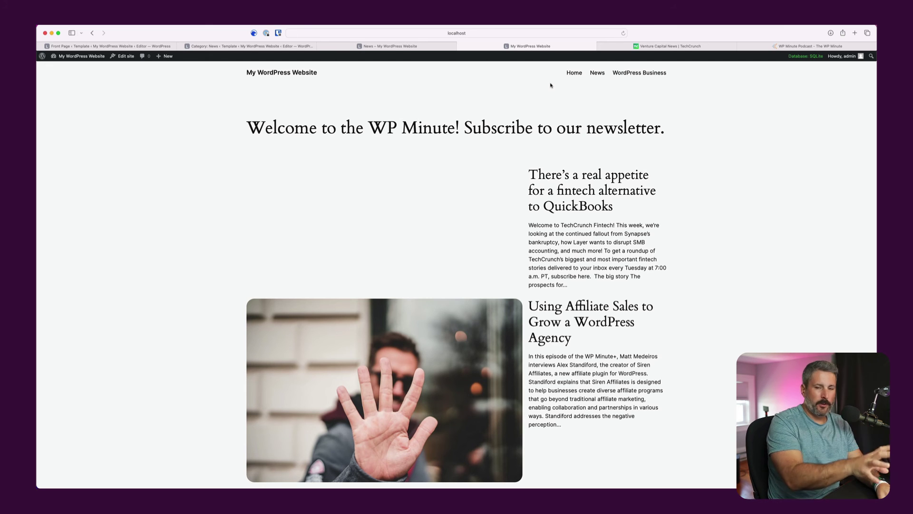
scroll(550, 85, down, 7)
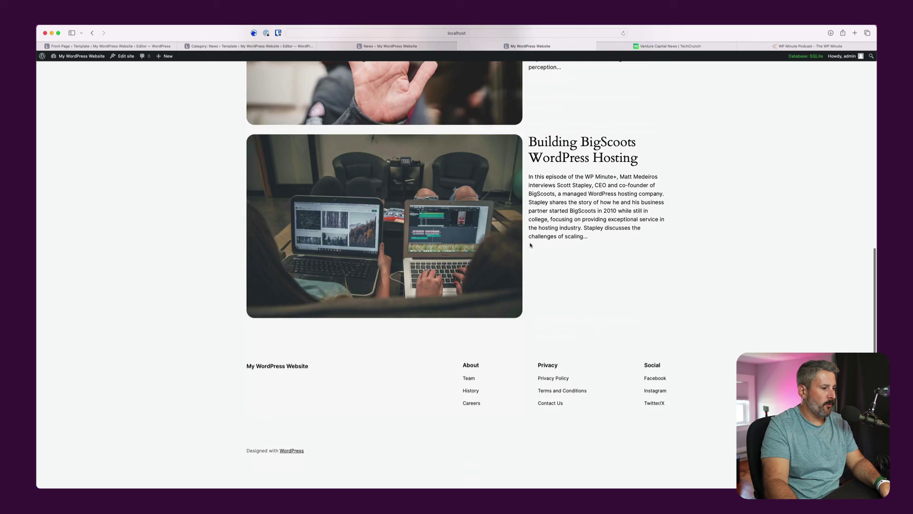
scroll(529, 244, up, 7)
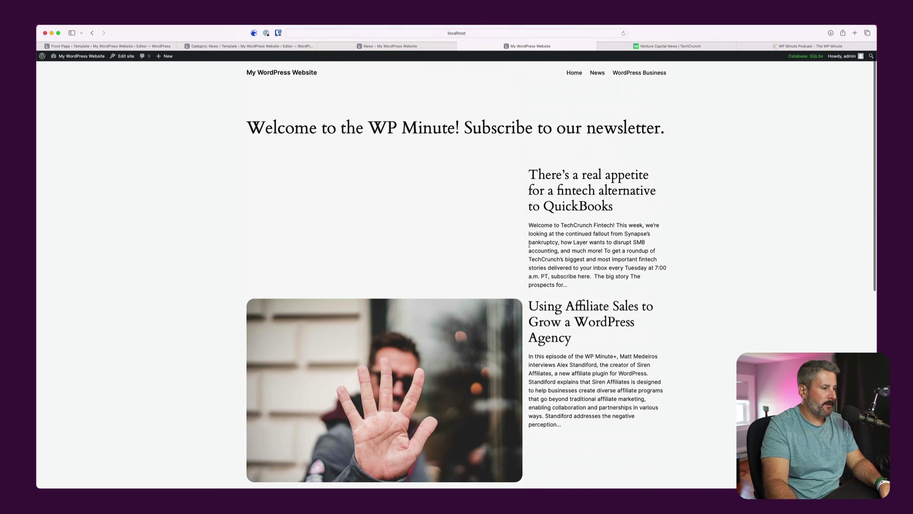
- Go to the News category page and scroll through its heading, button, blurb and posts
click(598, 73)
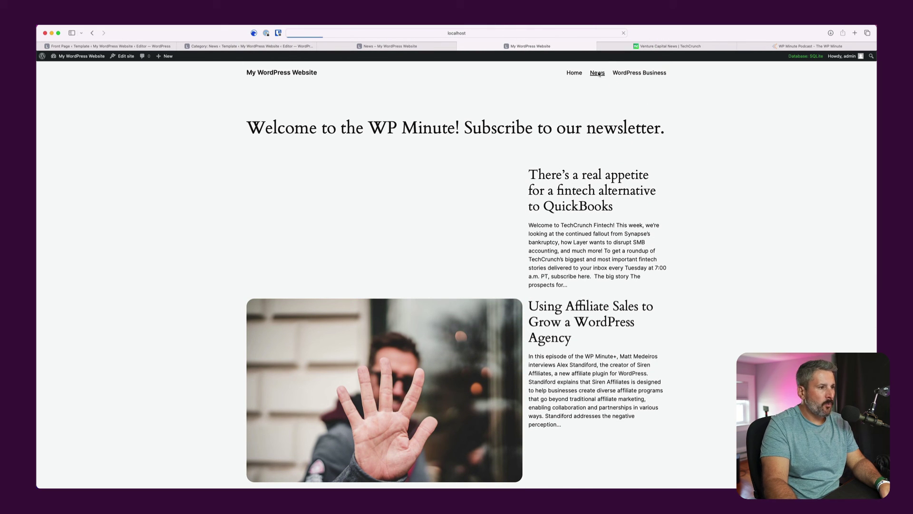
scroll(515, 197, down, 5)
scroll(515, 200, down, 10)
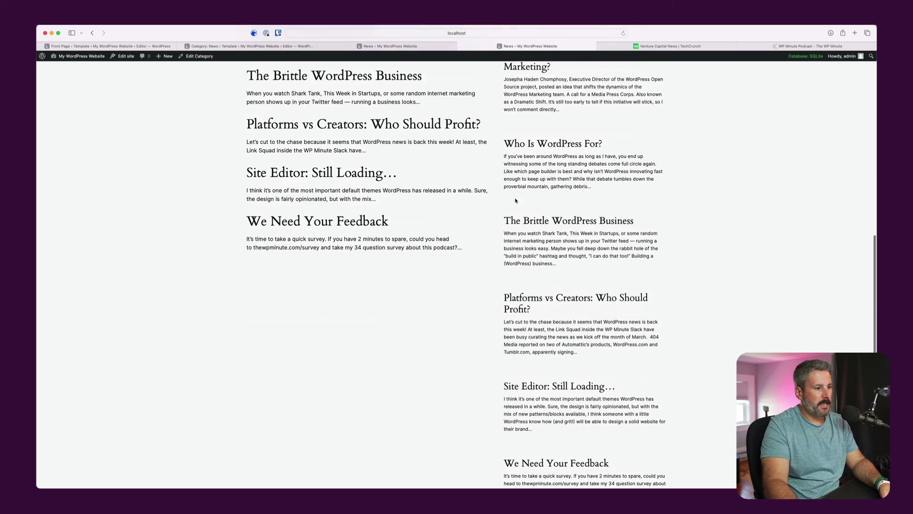
scroll(526, 239, up, 15)
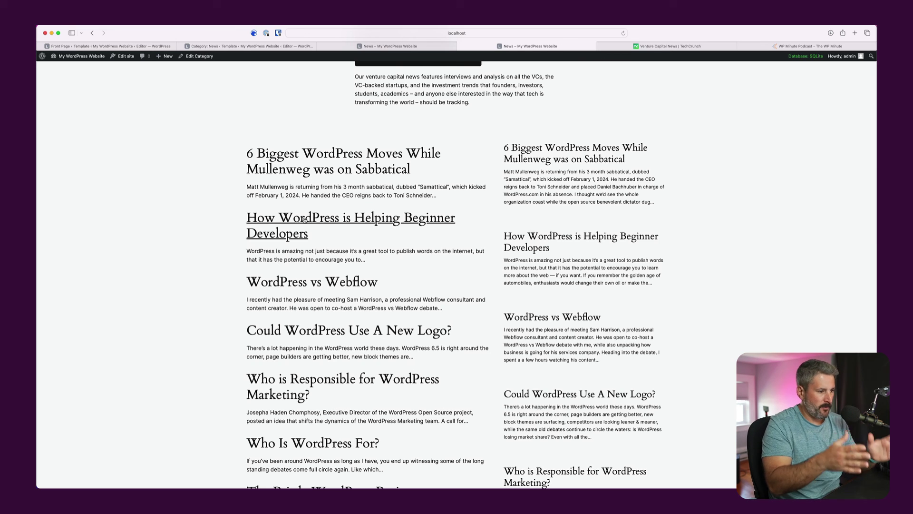
scroll(516, 221, up, 3)
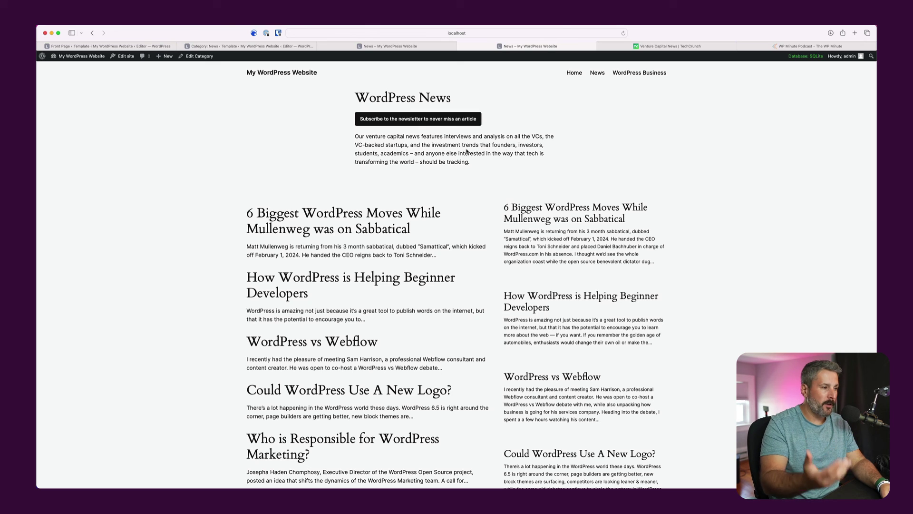
- Review the WordPress Business archive's three-column post grid, then go back to News and Home
click(636, 74)
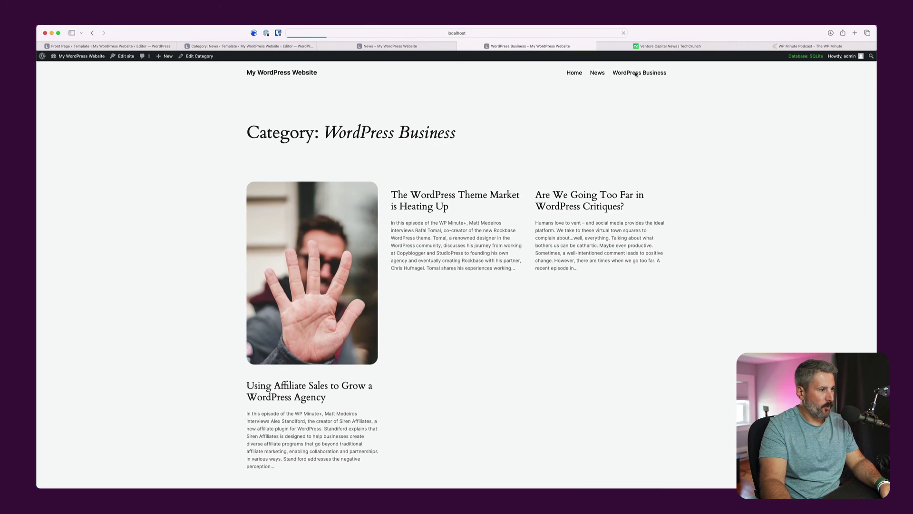
scroll(551, 233, down, 5)
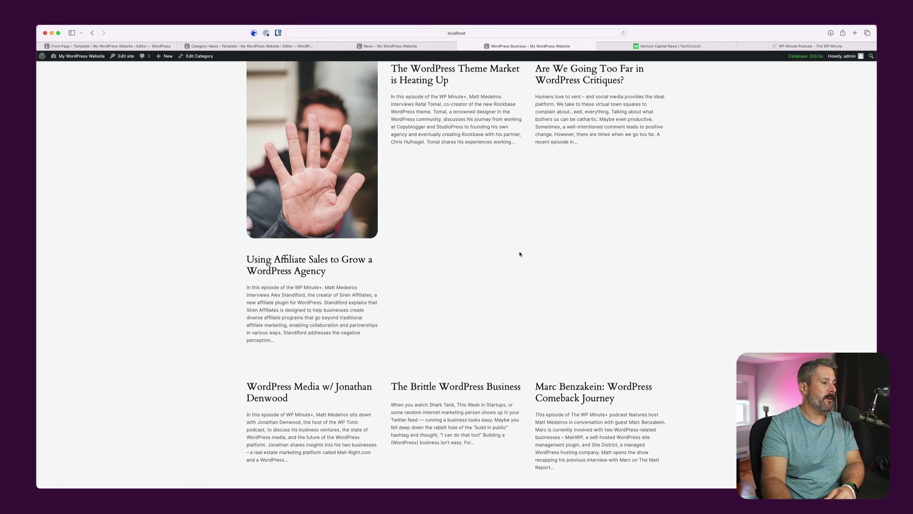
scroll(520, 254, up, 5)
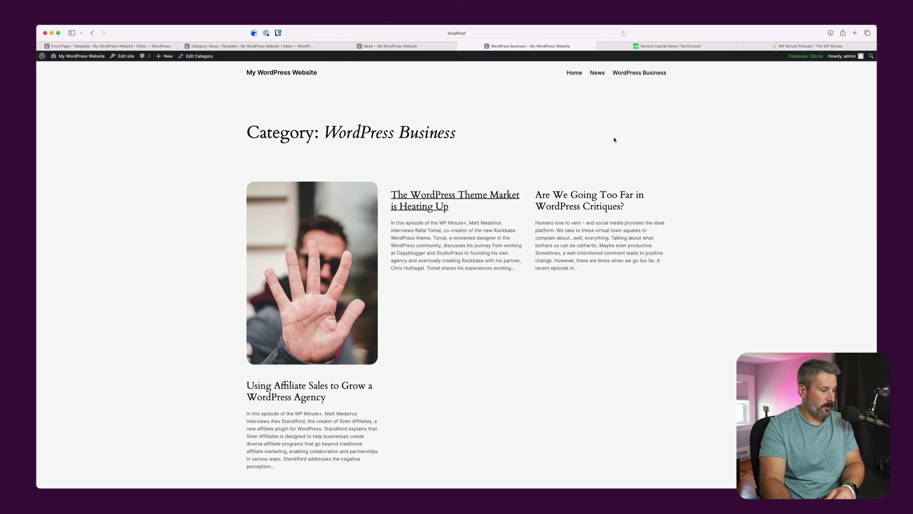
click(597, 72)
click(575, 74)
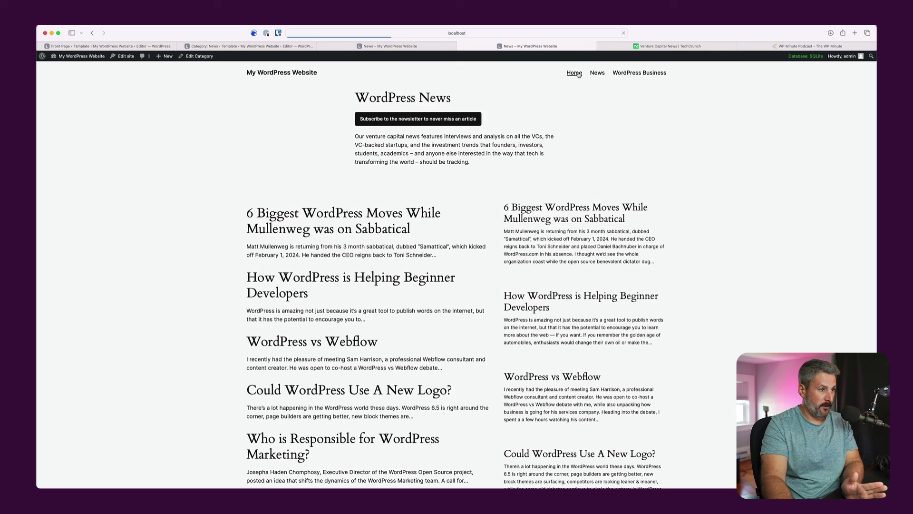